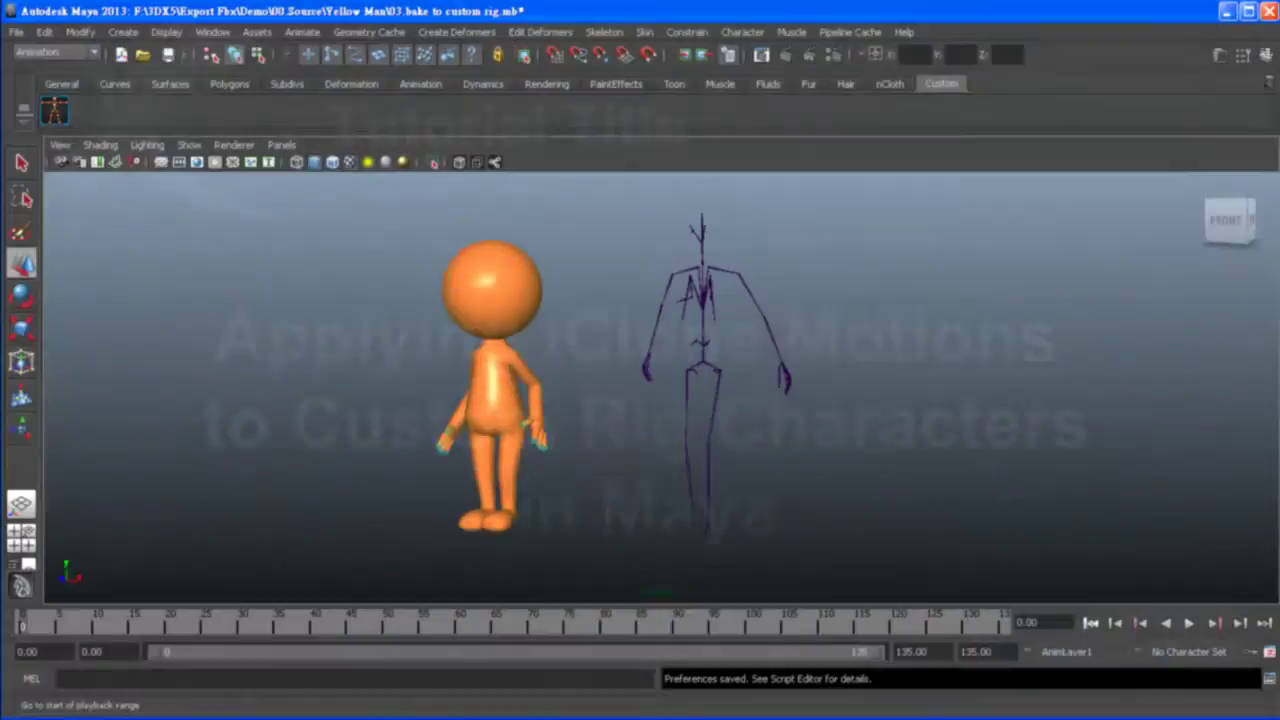
Step: Play back the animation of the orange character and the skeleton beside it
click(1190, 623)
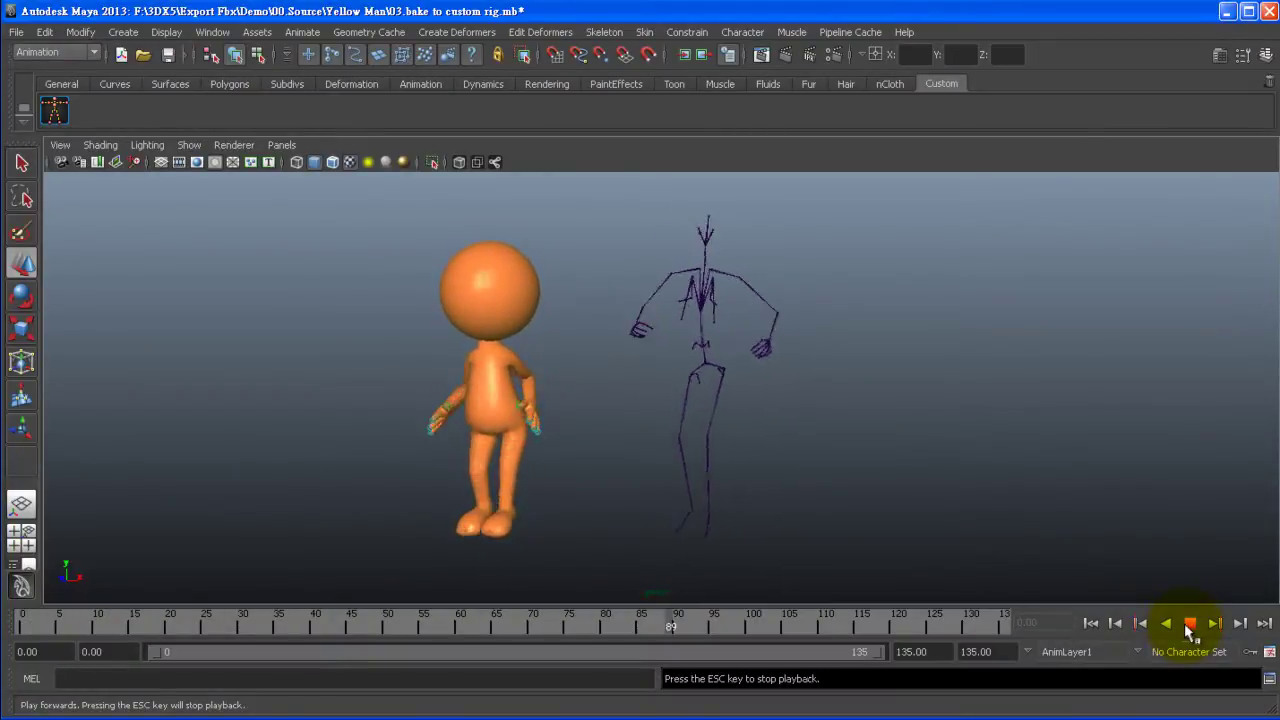
click(1190, 623)
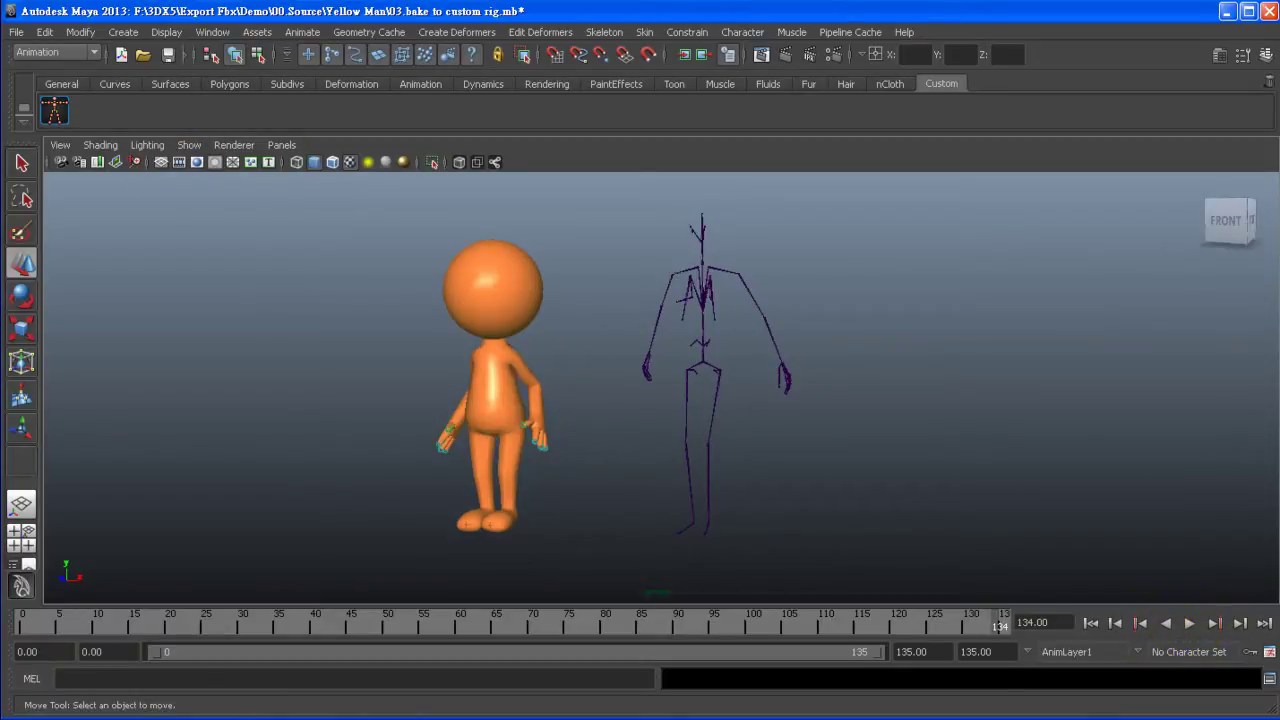
click(1190, 623)
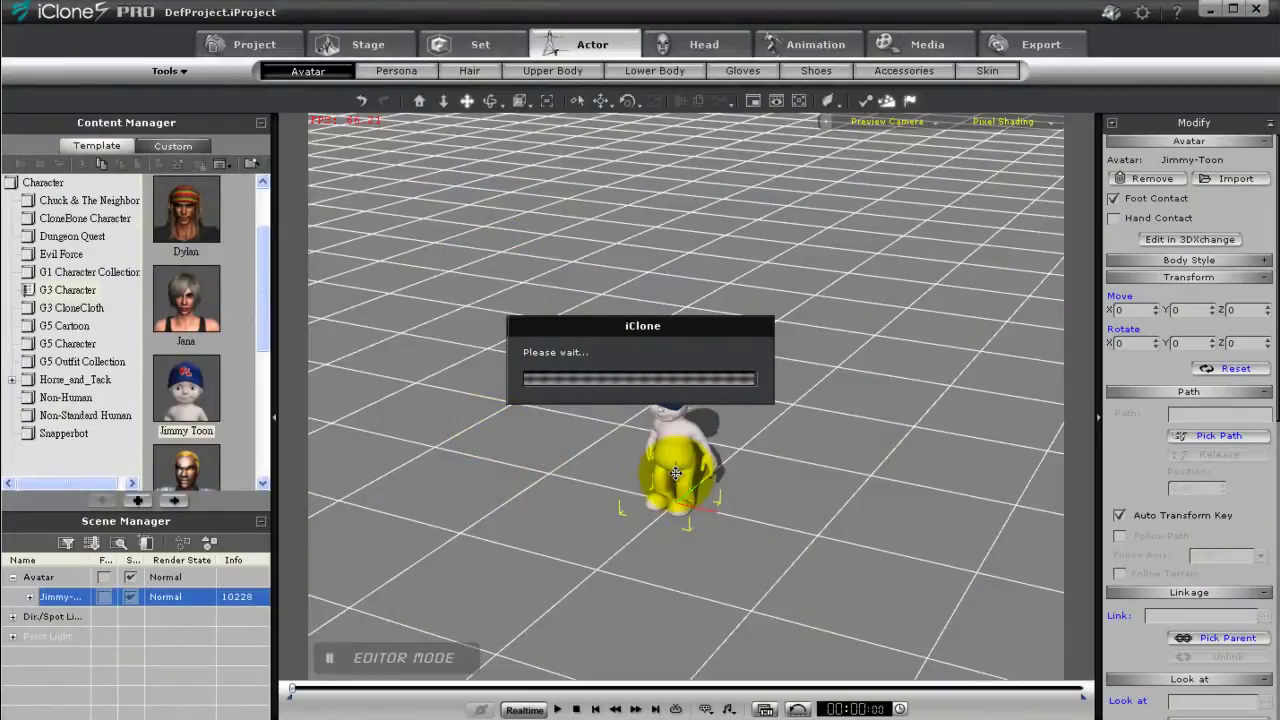
Step: In iClone, apply the Dance perform motion to the Jimmy-Toon avatar
drag(676, 472, 677, 387)
scroll(677, 387, up, 5)
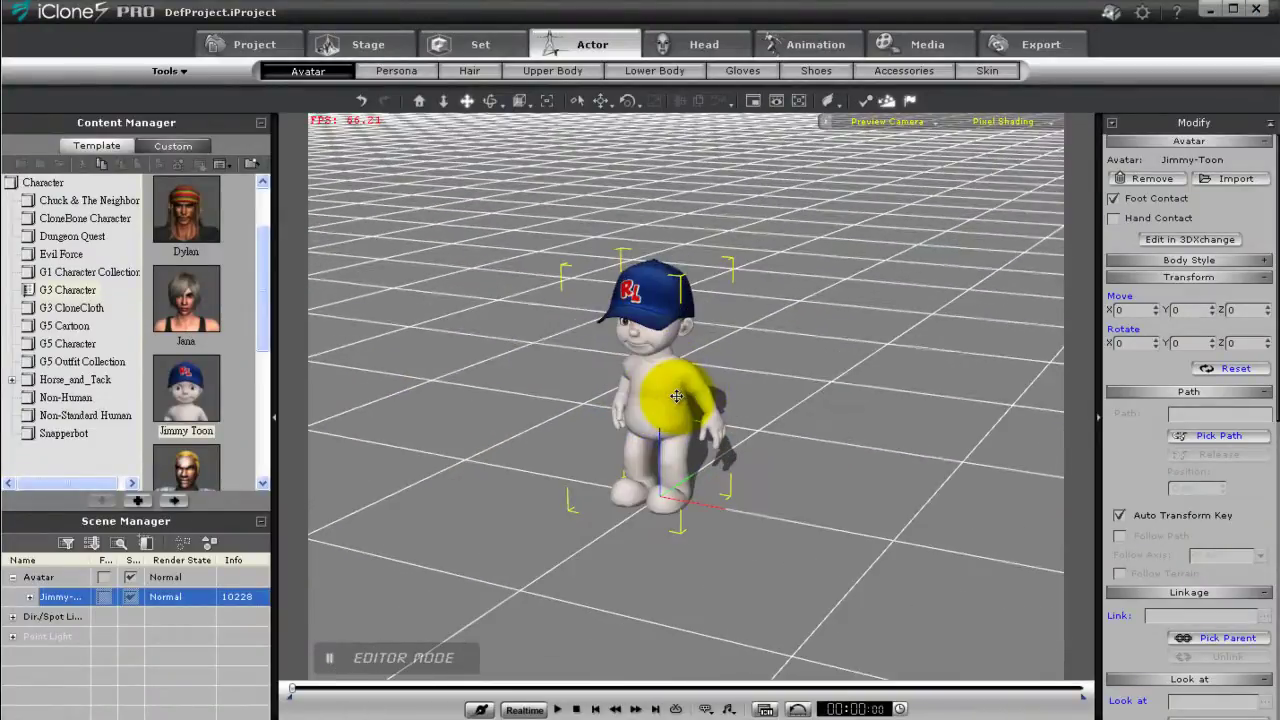
right_click(679, 395)
mouse_move(778, 566)
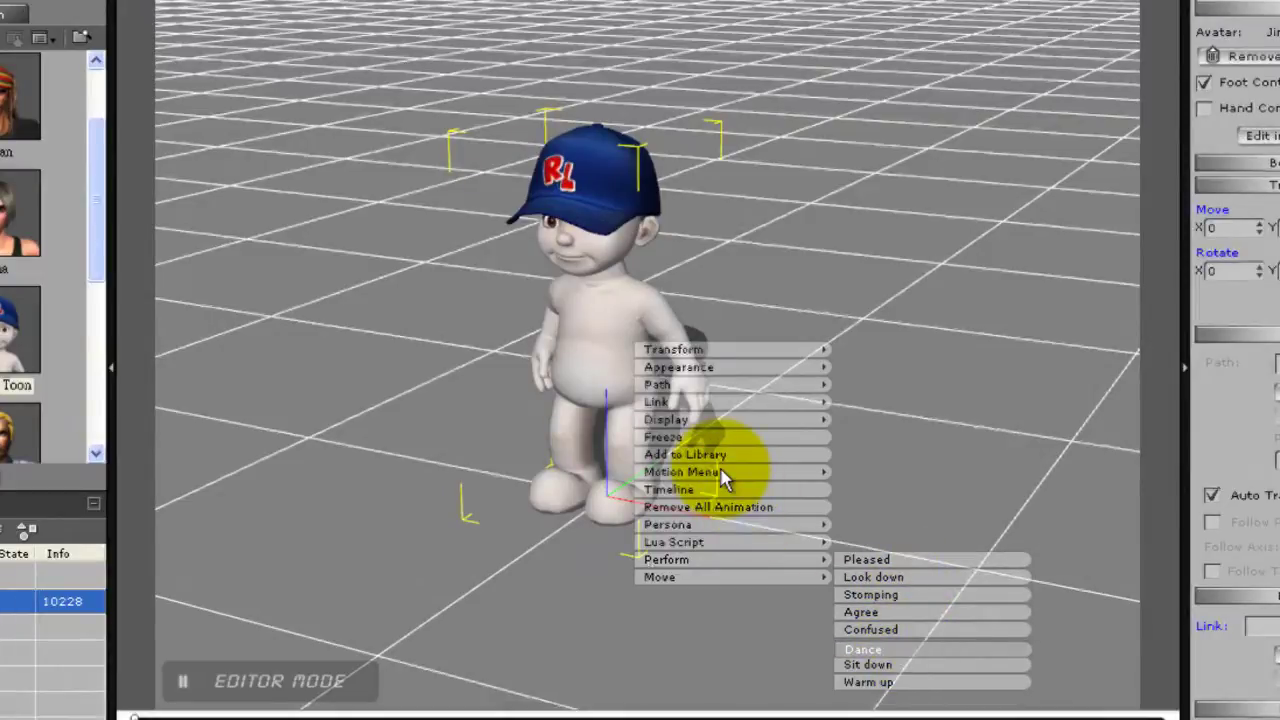
right_drag(755, 444, 789, 354)
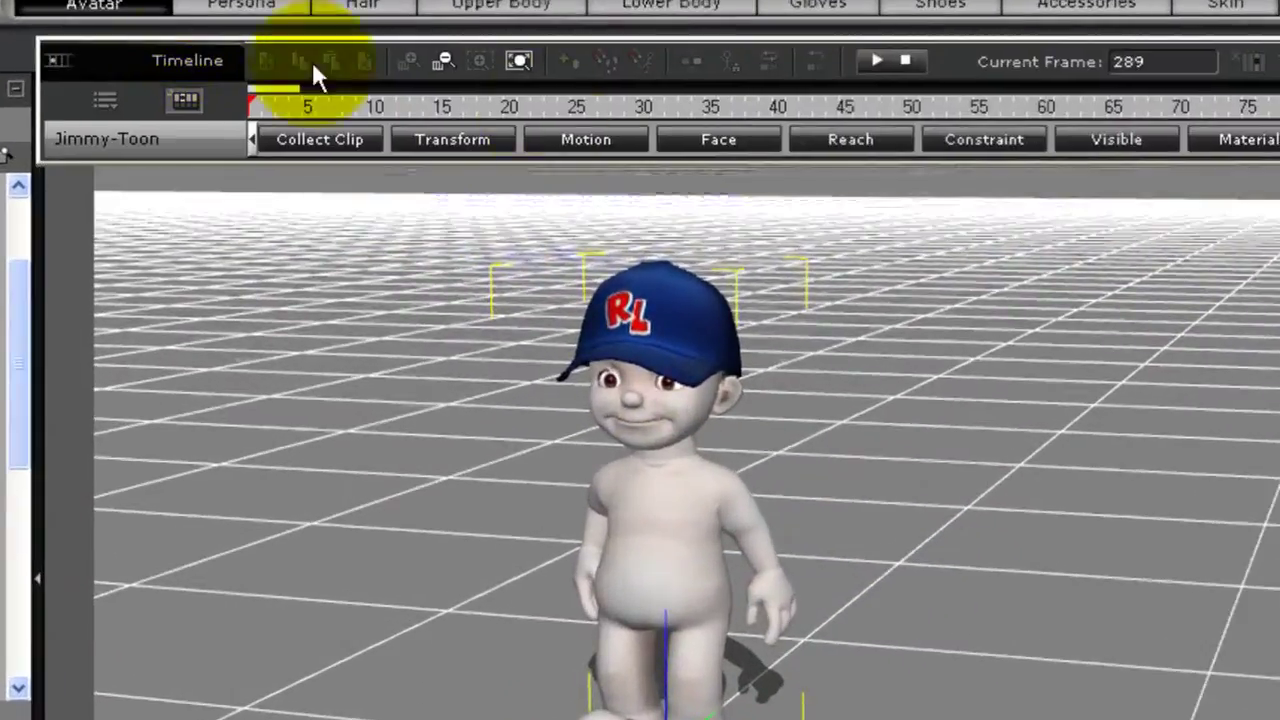
Step: Show Jimmy-Toon's Motion and Collect Clip tracks in the timeline, scaled to fit the whole dance clip
click(643, 212)
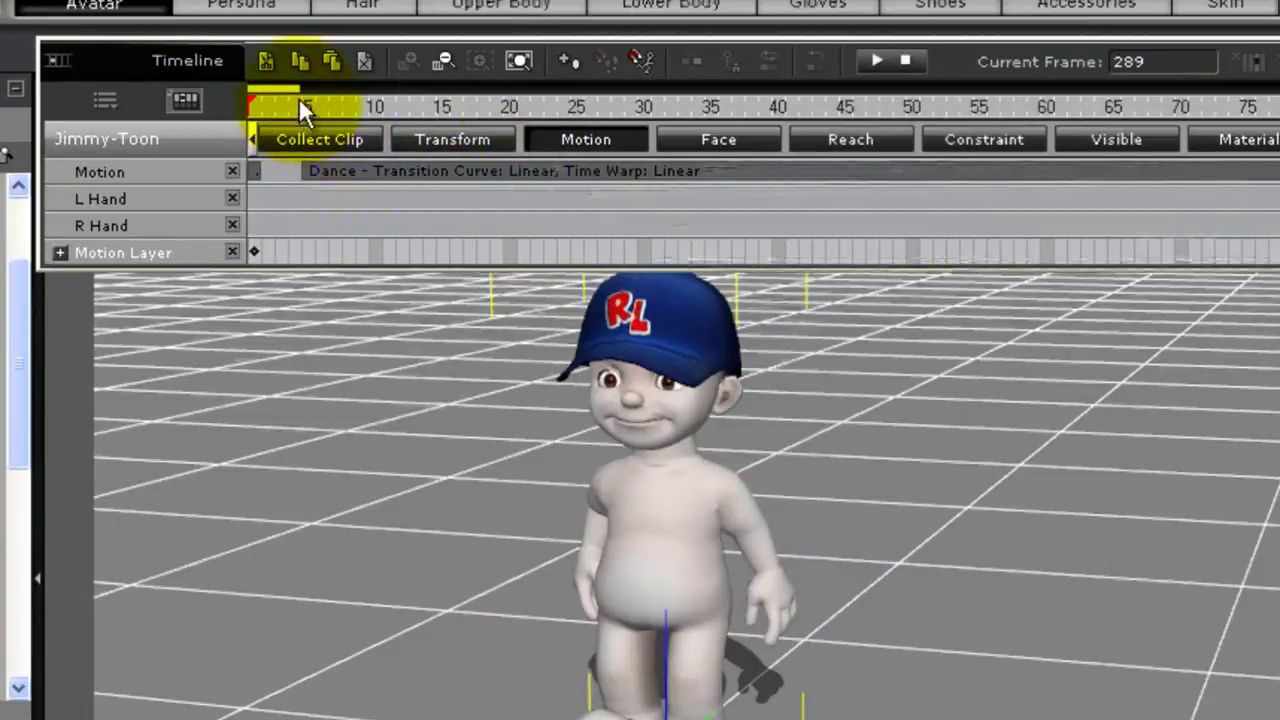
drag(297, 92, 825, 90)
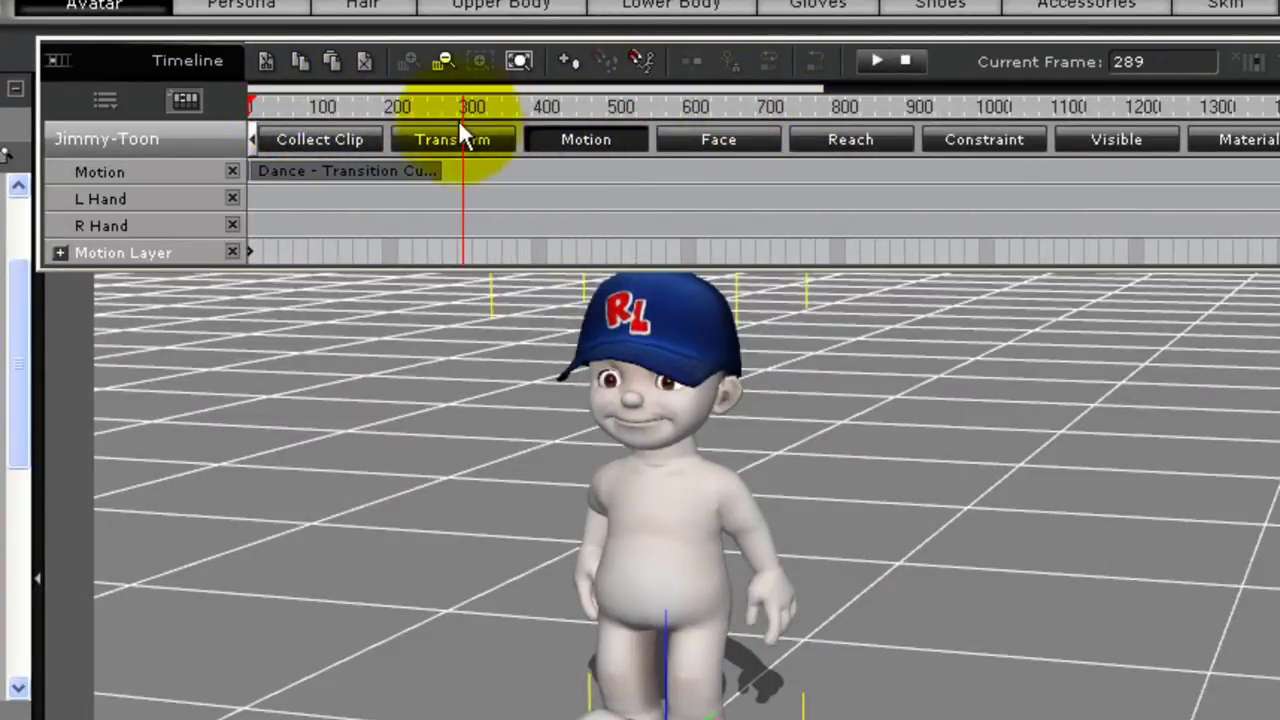
click(355, 137)
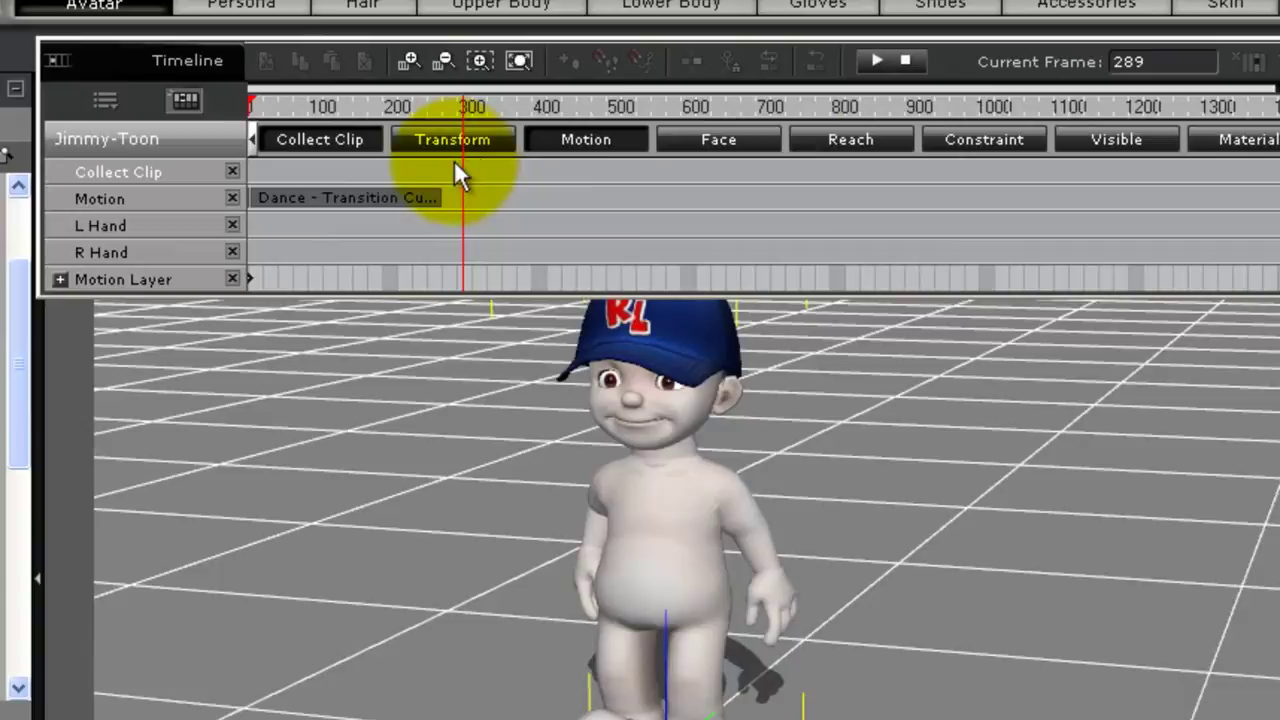
Step: Collect the dance motion from the timeline start to frame 277 and add the collected clip to 3DXchange
drag(347, 157, 157, 157)
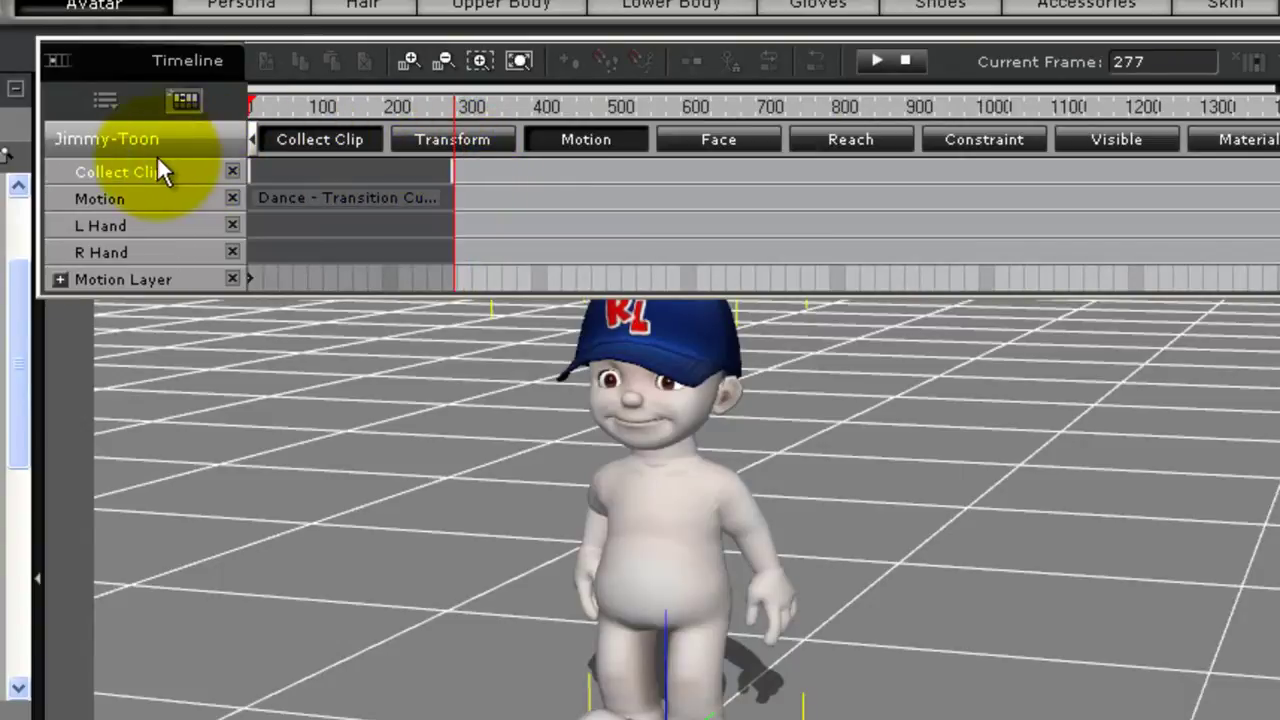
click(371, 175)
right_click(372, 179)
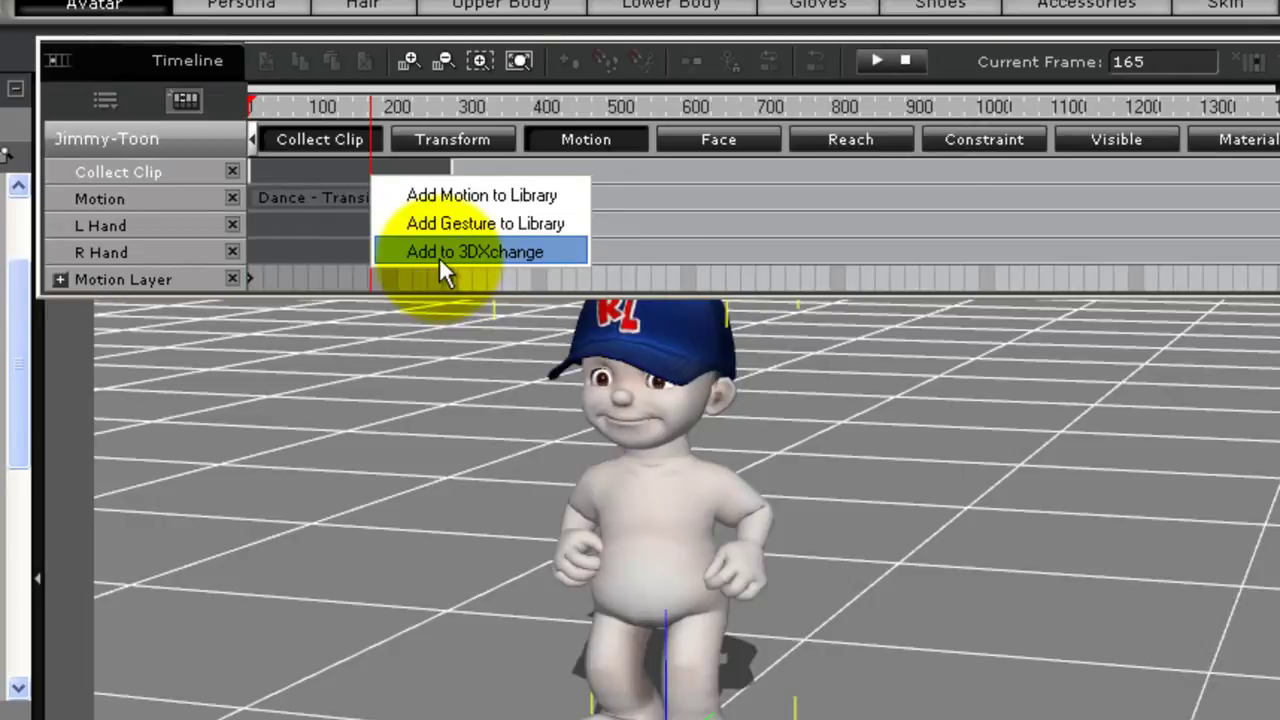
click(440, 254)
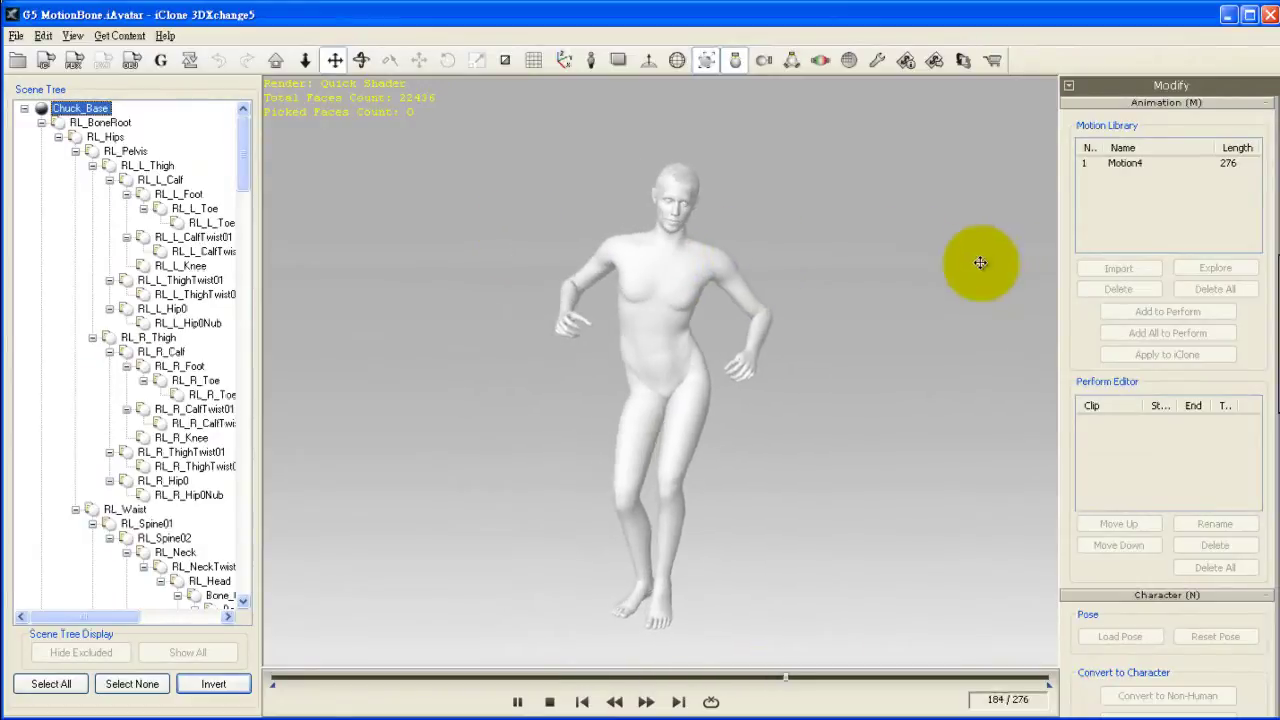
Step: In 3DXchange, add Motion4 from the motion library to the perform list and name the clip Dance
click(582, 702)
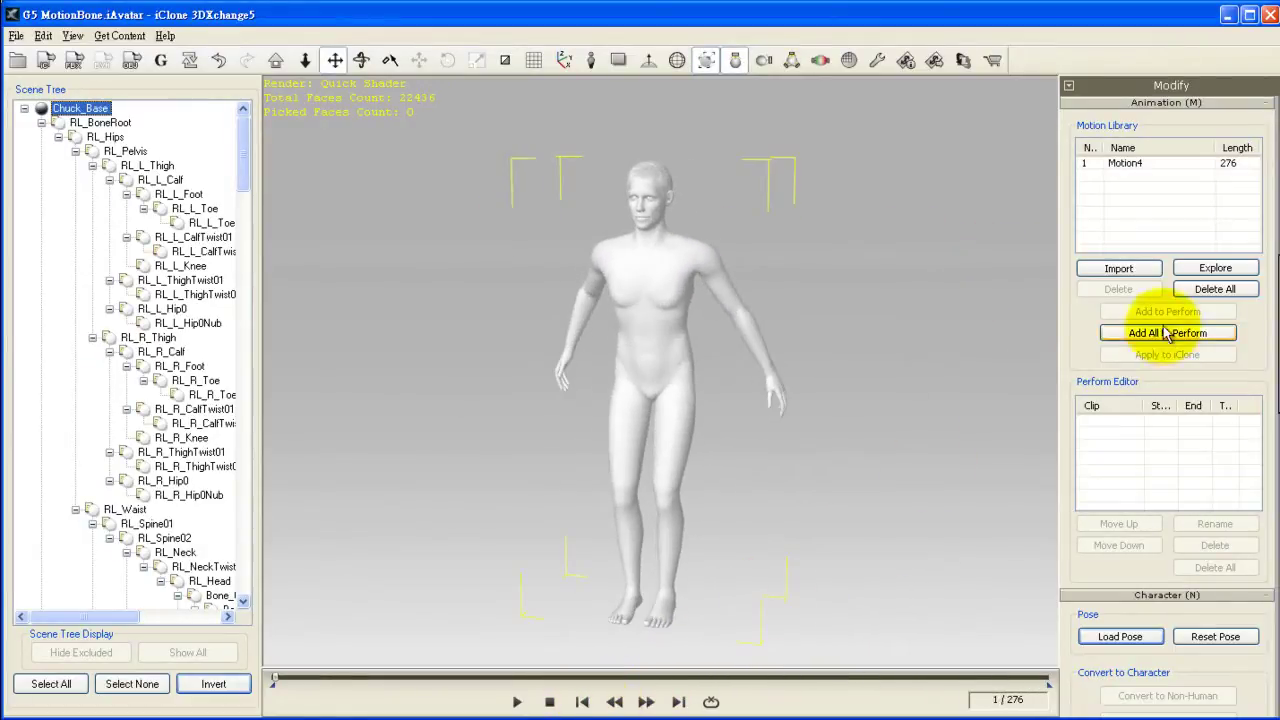
click(1125, 163)
click(1140, 312)
click(1085, 419)
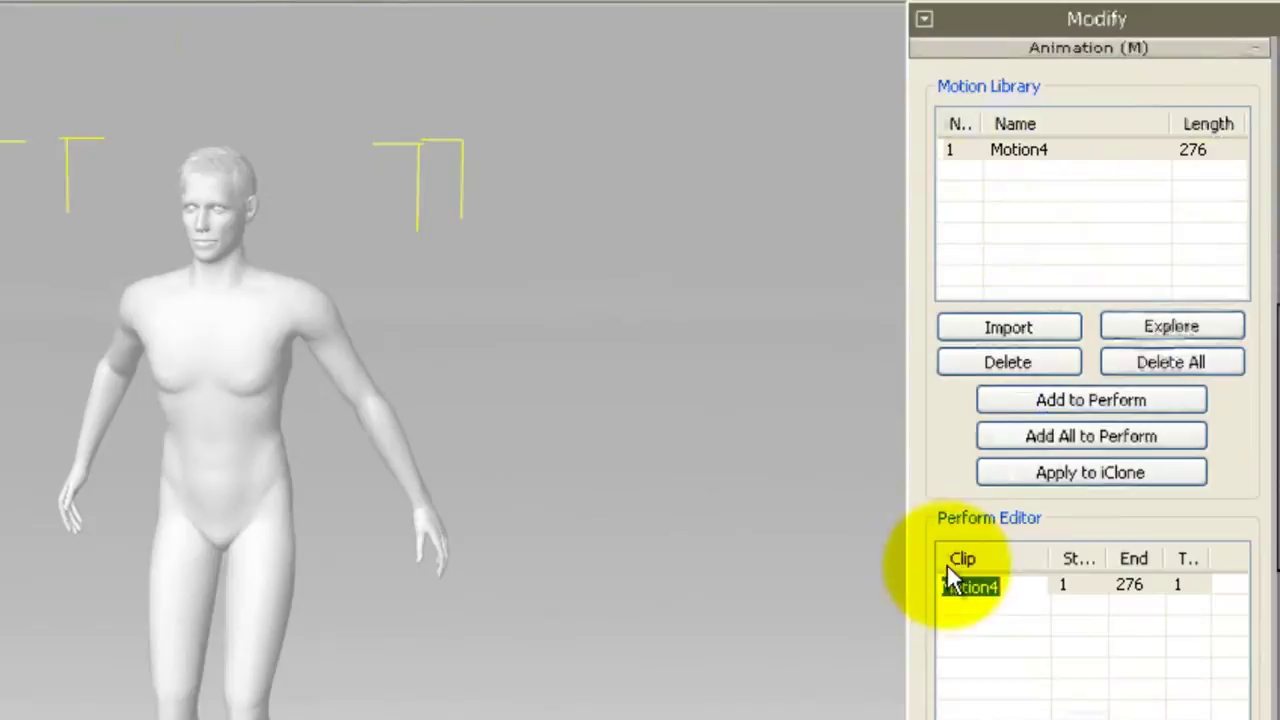
click(983, 588)
text(Dance)
key(Return)
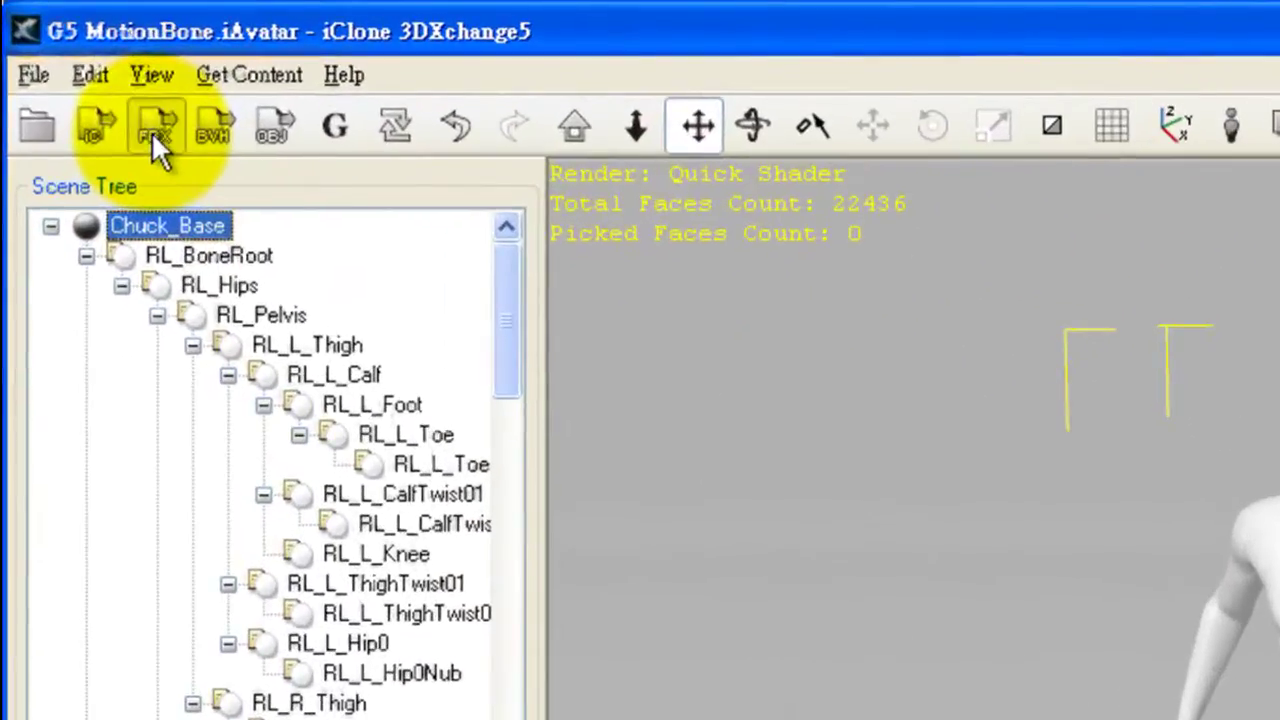
Step: Export the motion as an FBX file named Motion_Dance, with animation included at 24 FPS and no geometry
click(151, 131)
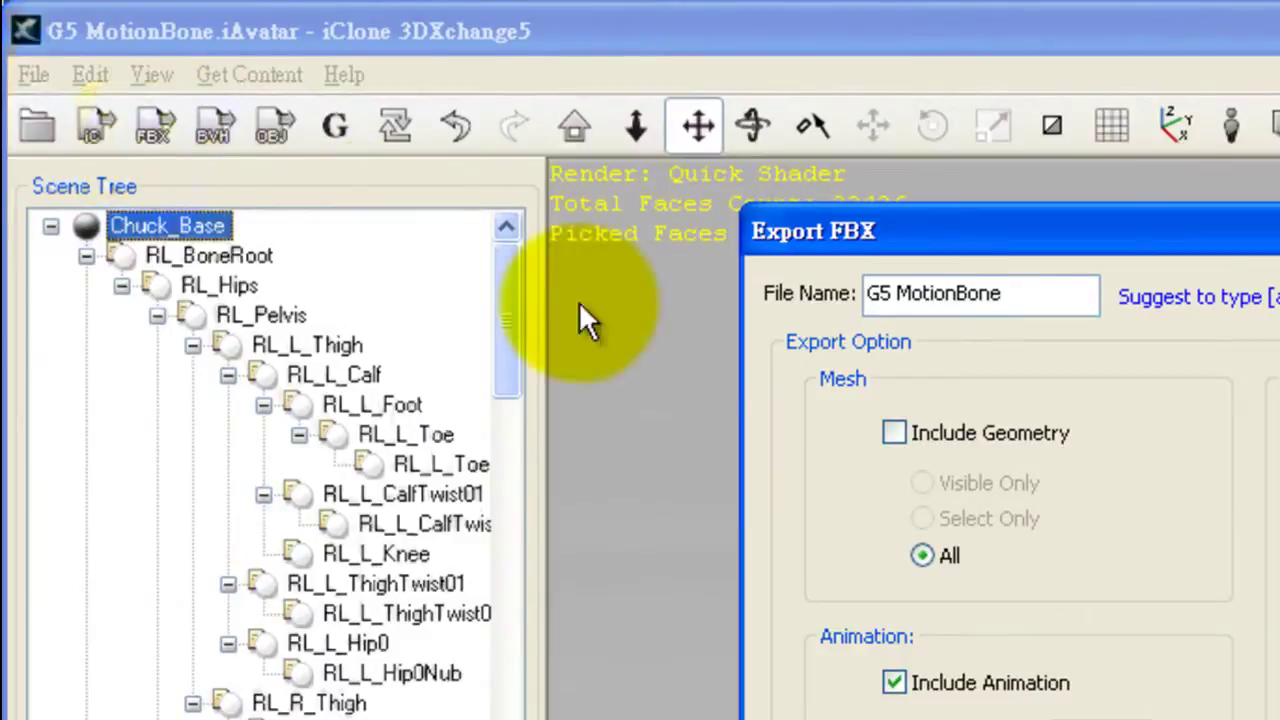
text(M)
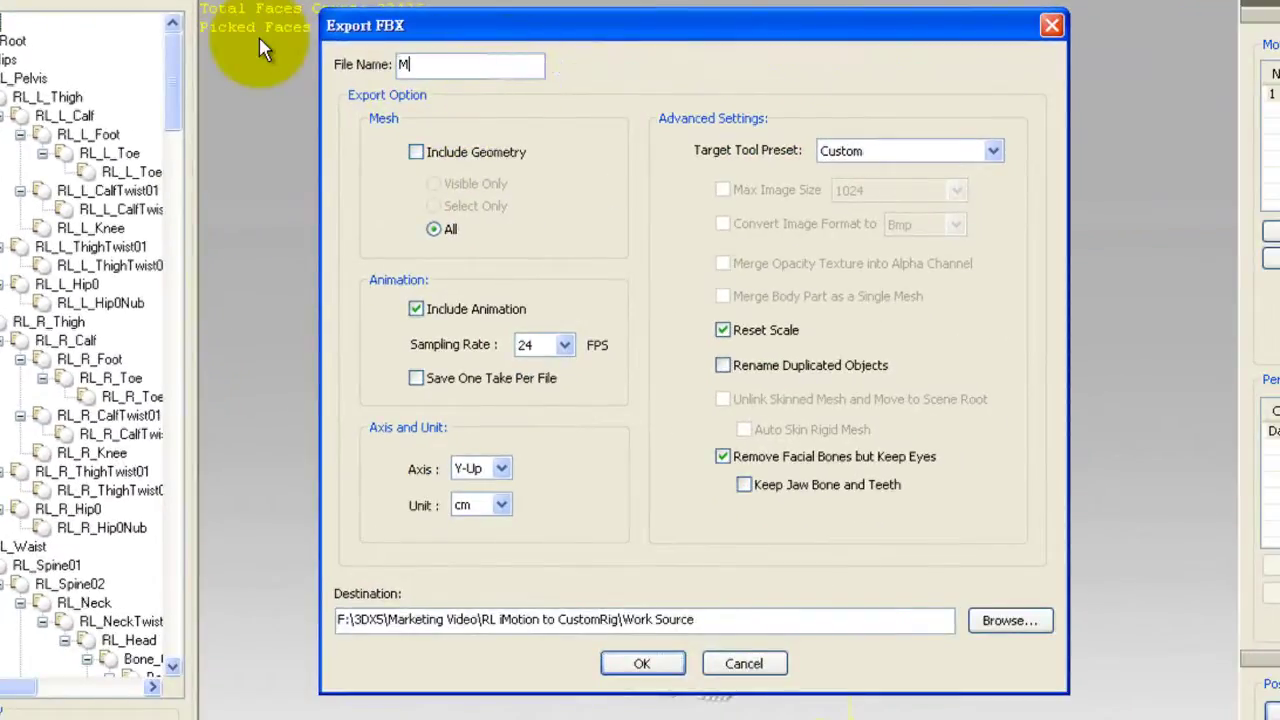
text(otion_Dance)
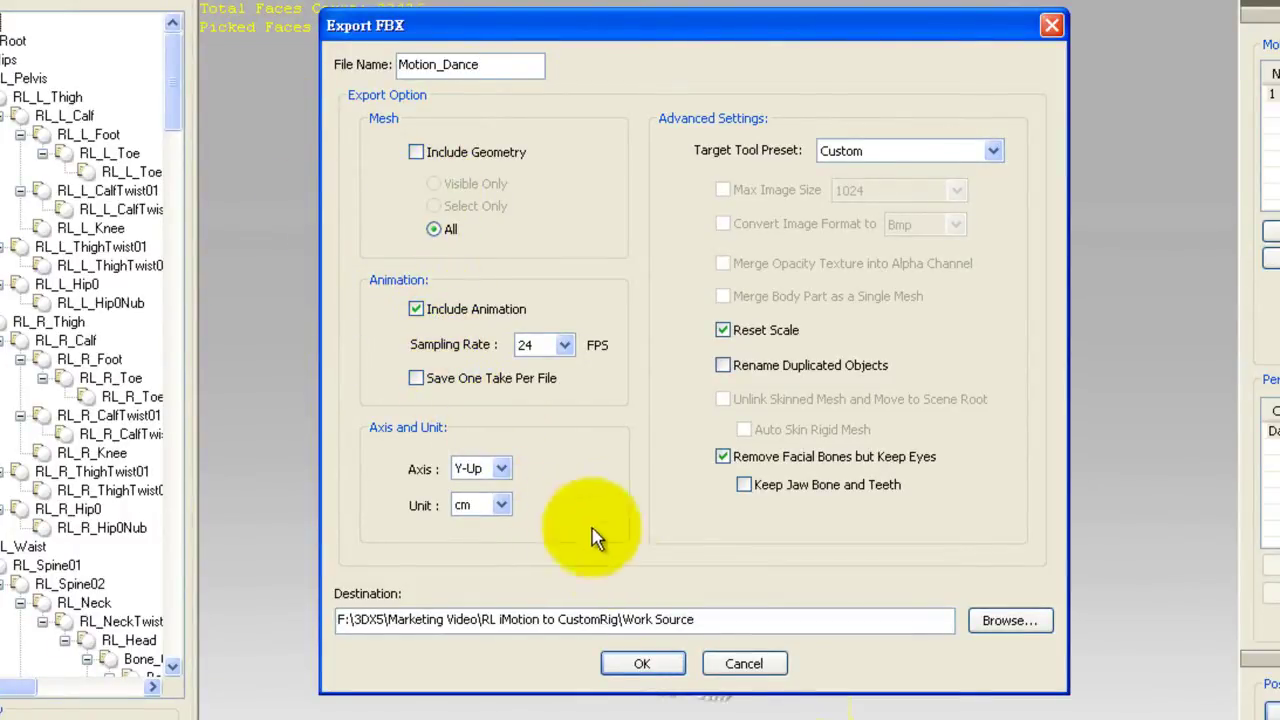
click(643, 664)
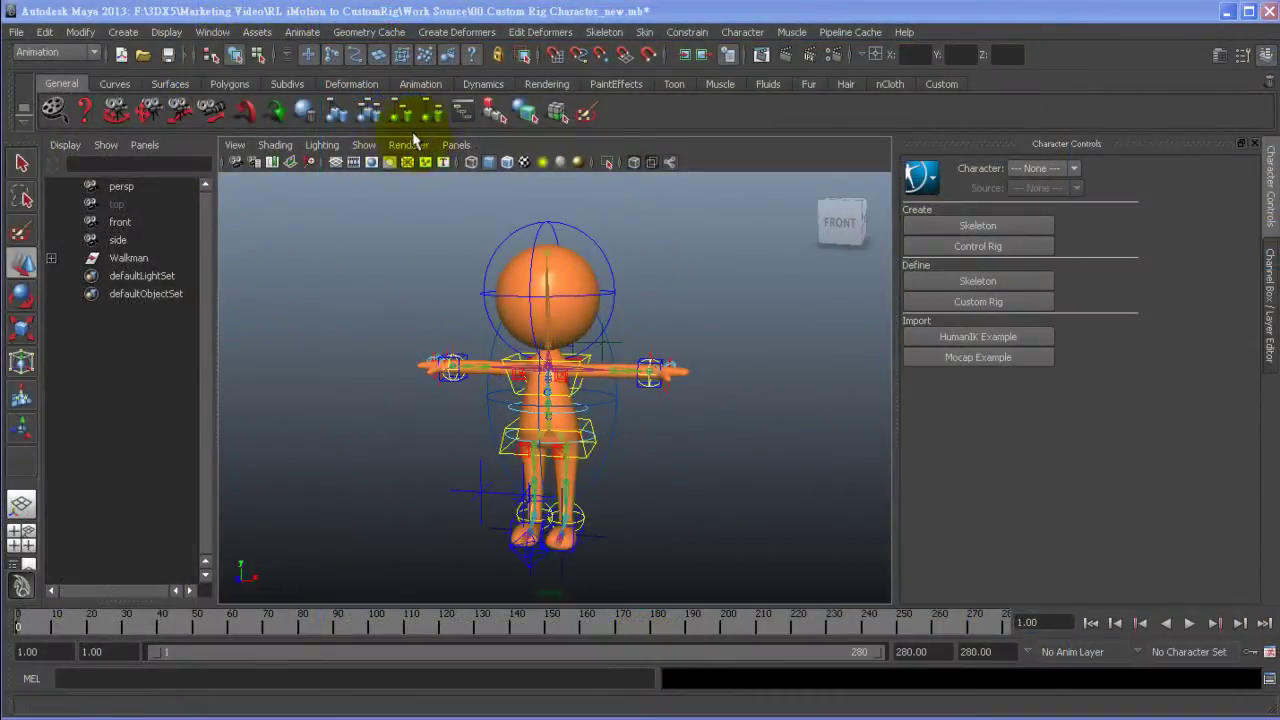
Step: In Maya, hide the NURBS curves in the perspective viewport
click(364, 146)
click(380, 158)
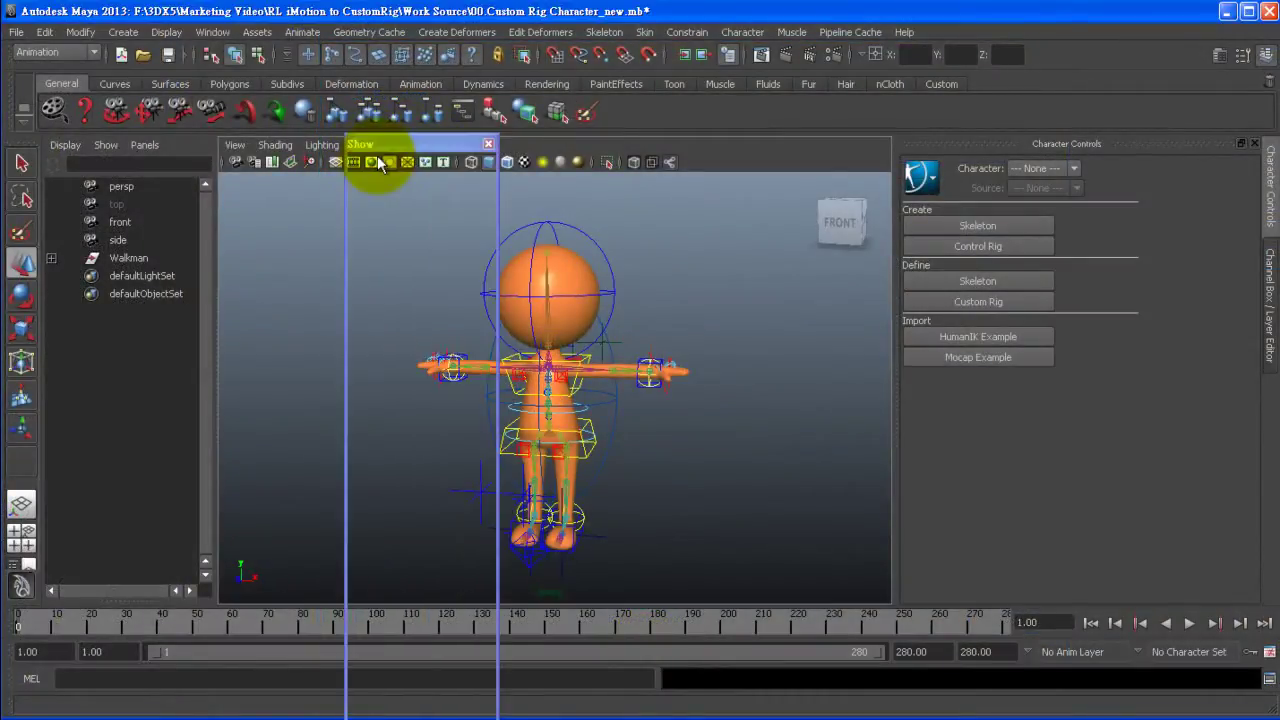
click(363, 217)
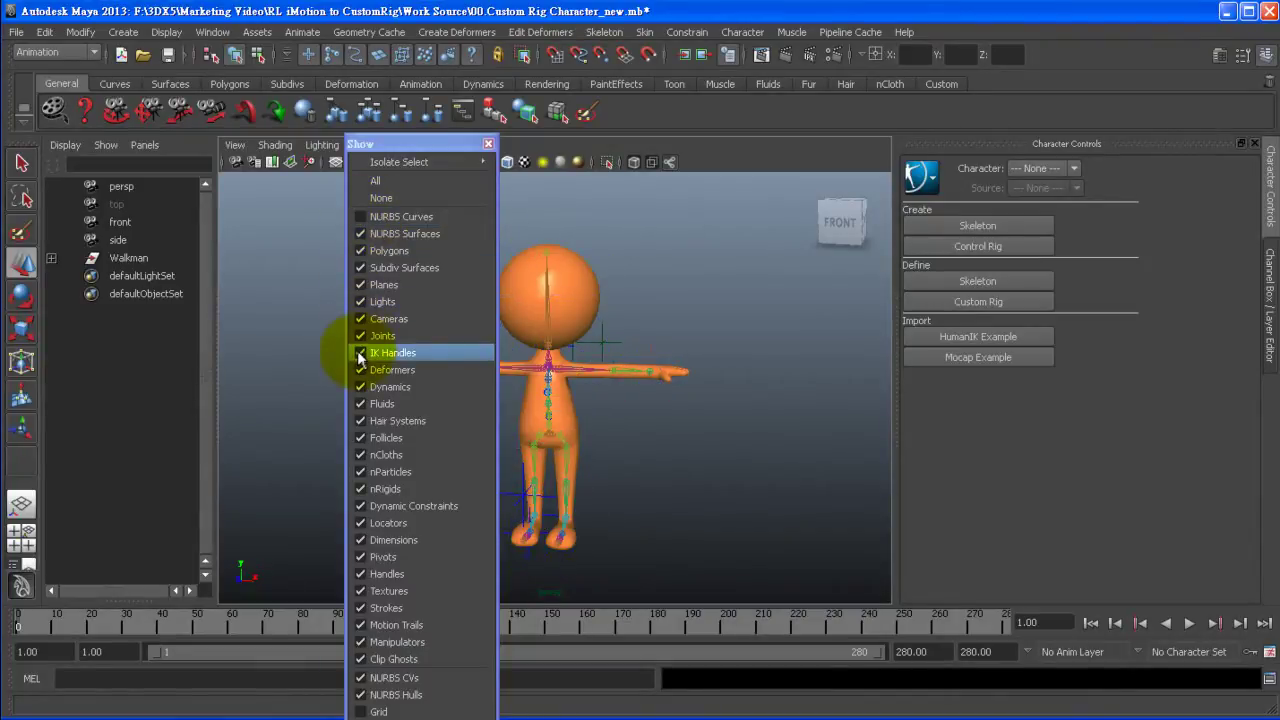
click(488, 144)
Step: Create a HumanIK skeleton definition for the custom bone character
alt+right_drag(640, 330, 668, 324)
alt+middle_drag(668, 324, 685, 322)
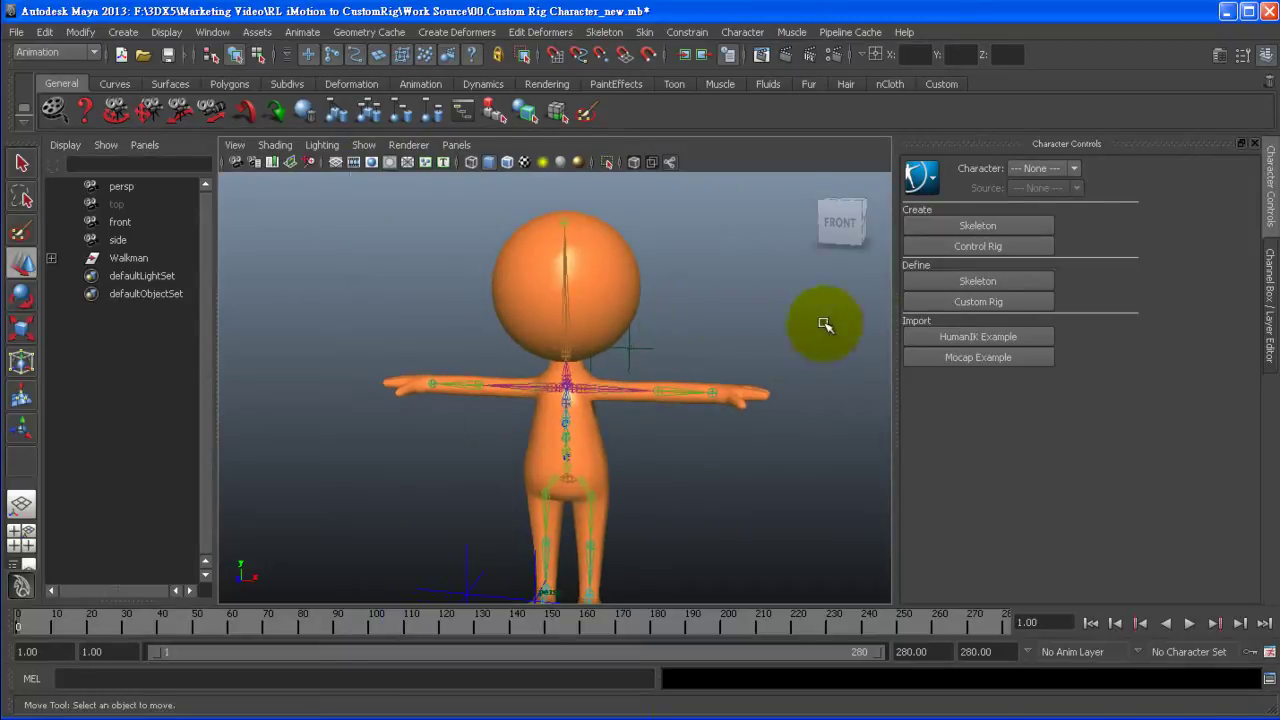
click(977, 280)
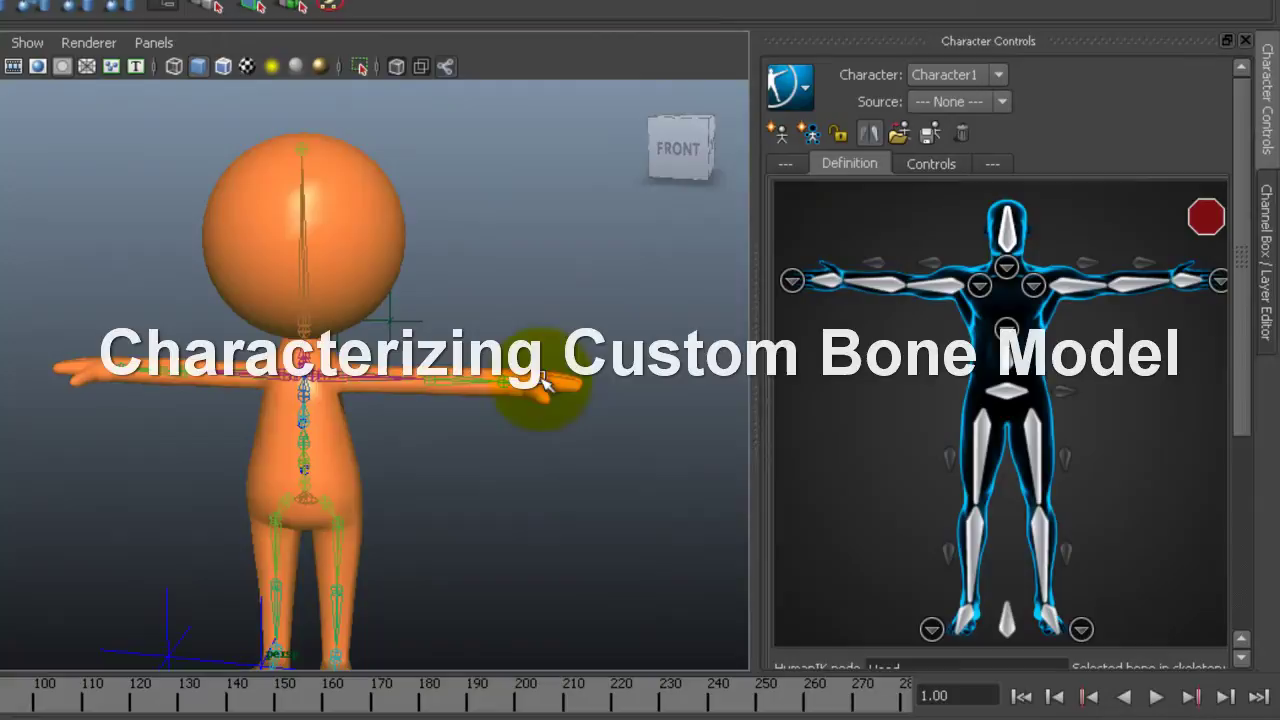
Step: Rename the HumanIK character definition to "custom rig"
alt+middle_drag(523, 380, 548, 427)
scroll(527, 440, up, 3)
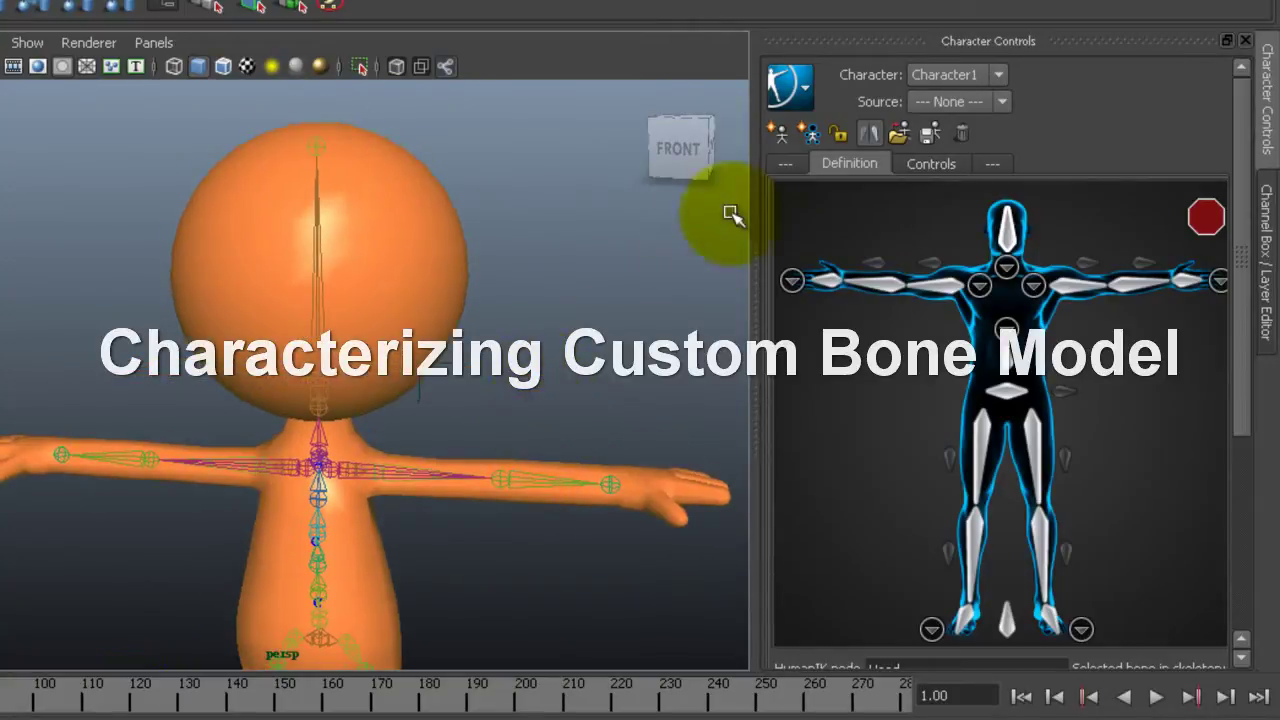
click(807, 101)
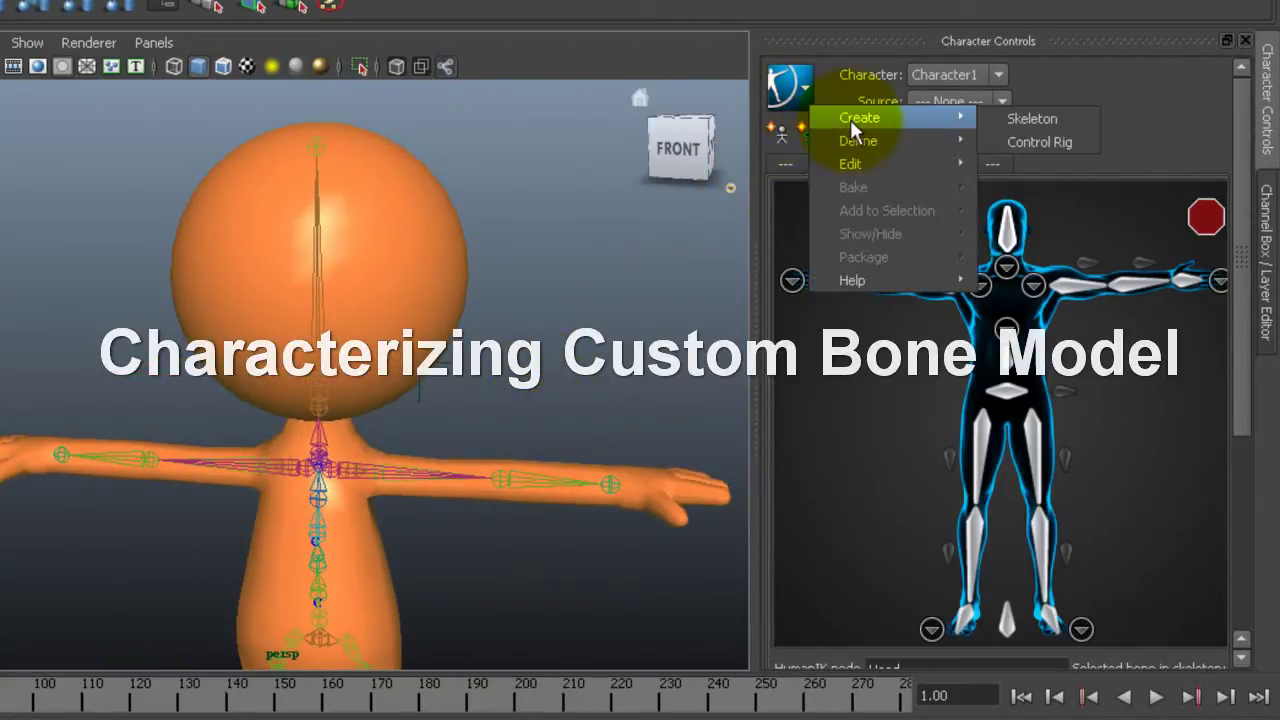
mouse_move(852, 163)
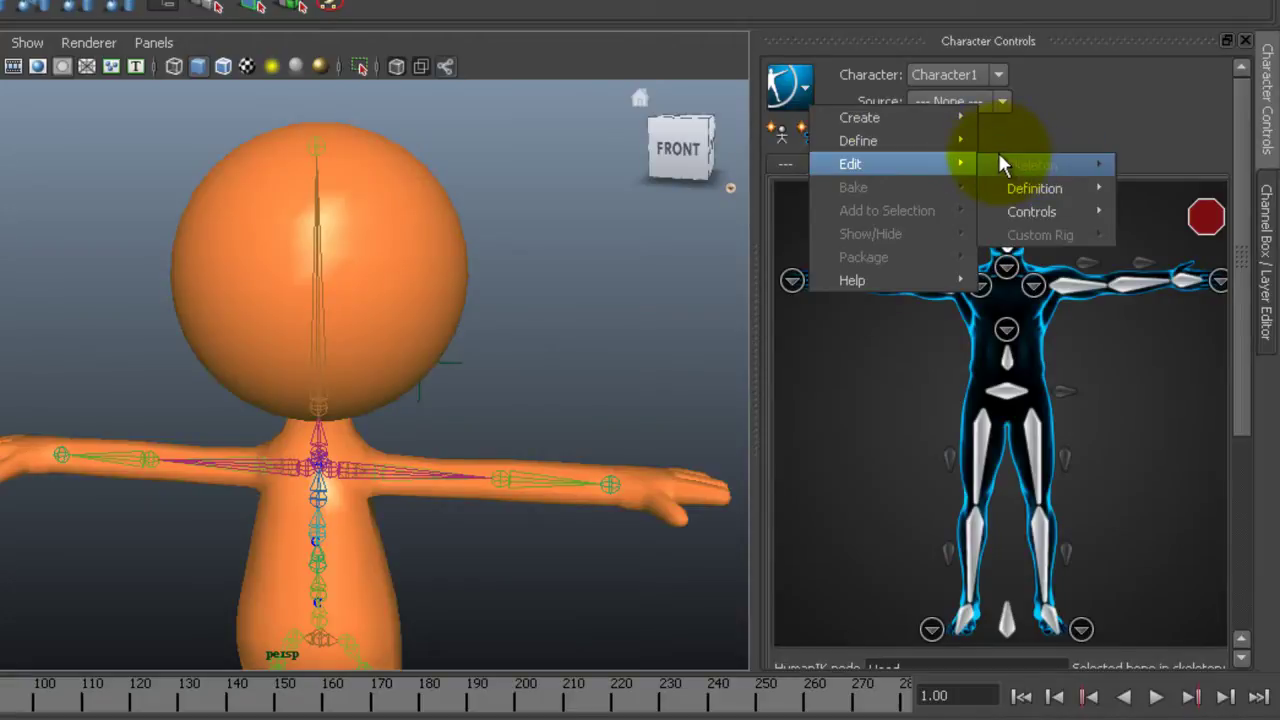
mouse_move(998, 192)
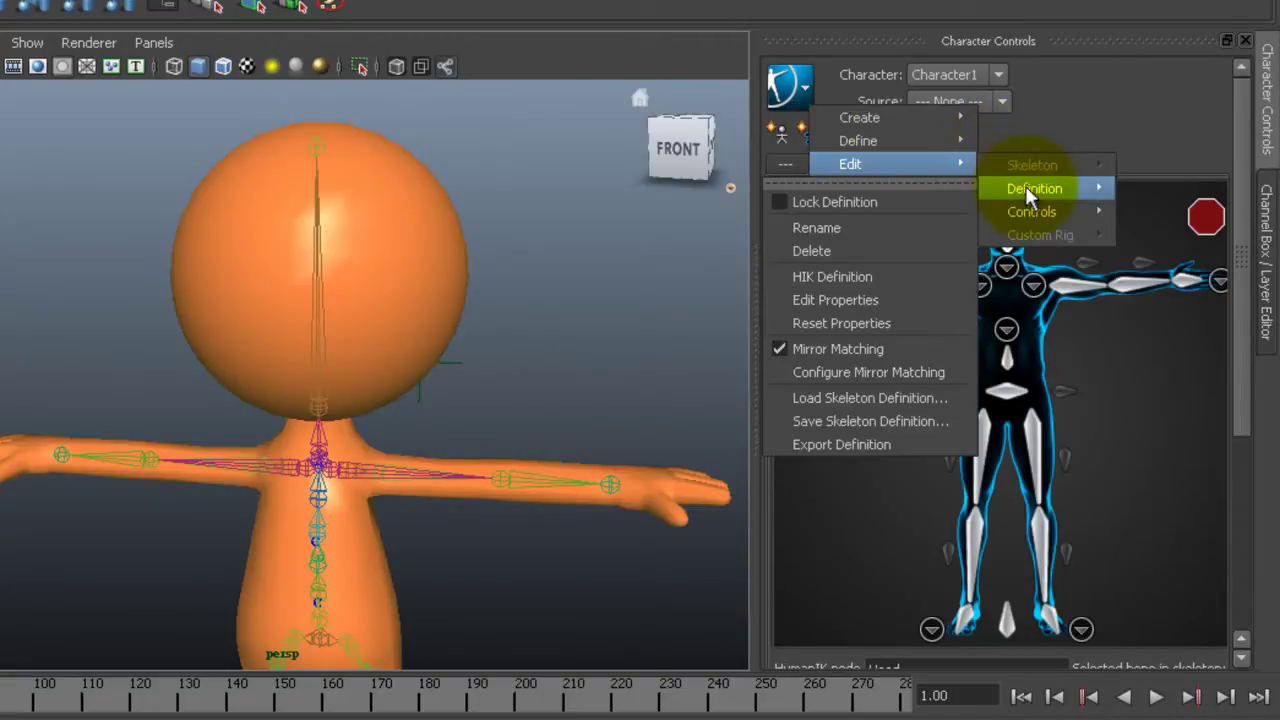
click(874, 227)
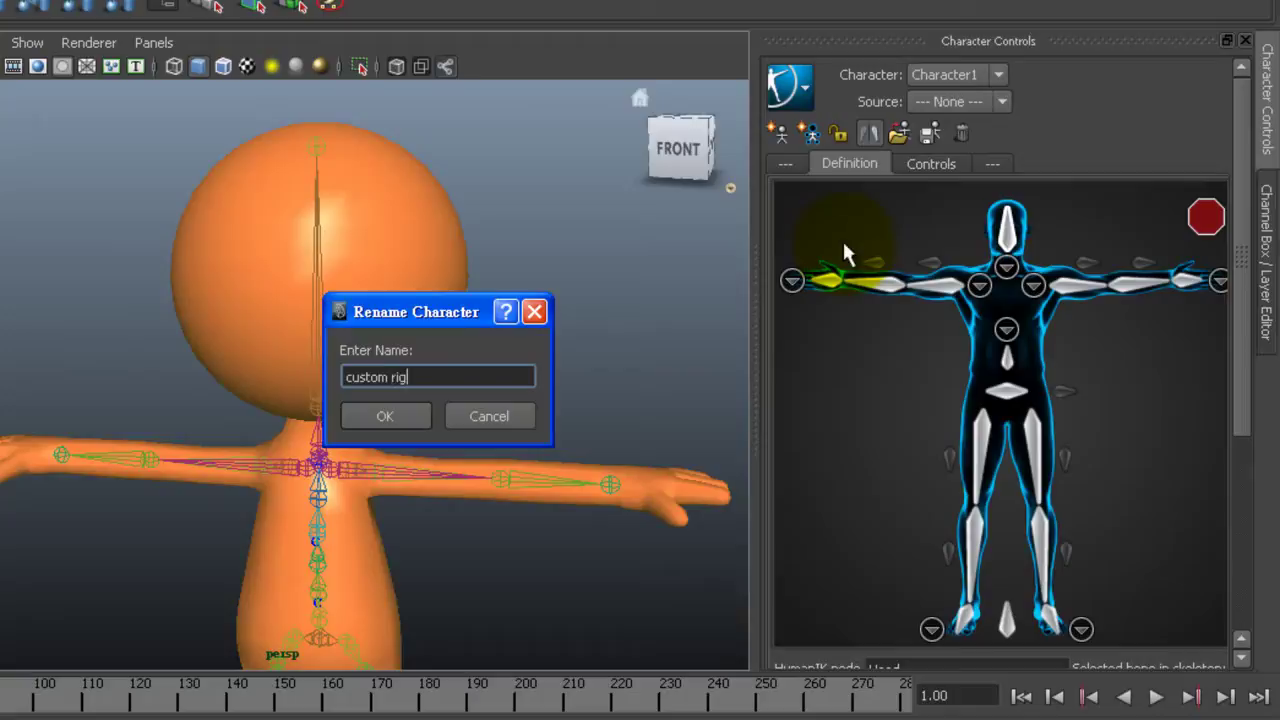
key(Return)
Step: Map the head, left upper arm and left forearm nodes of the definition to the character's matching joints
click(1005, 245)
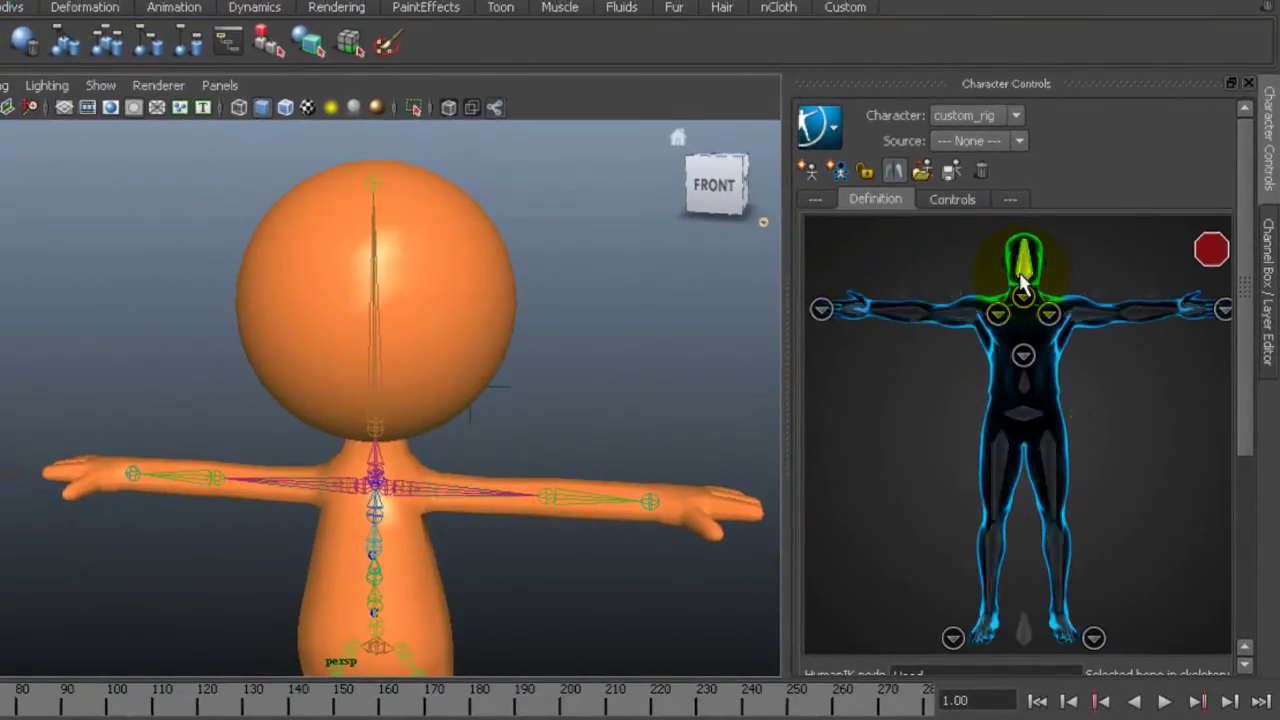
click(1022, 281)
alt+middle_drag(471, 420, 433, 235)
click(1100, 323)
scroll(600, 420, up, 3)
alt+middle_drag(600, 420, 477, 300)
click(1146, 315)
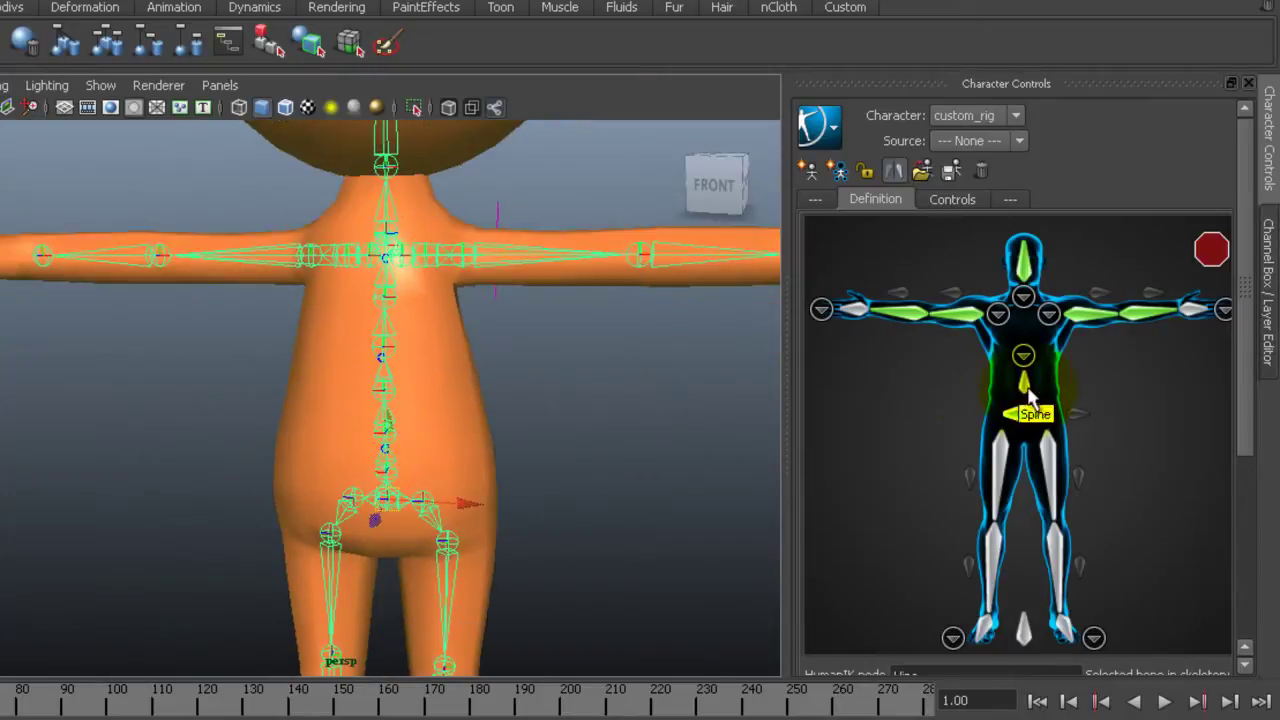
Step: Map the Spine node of the definition to the lower spine joint of the character
double_click(1028, 390)
scroll(440, 449, up, 5)
alt+middle_drag(440, 449, 385, 365)
click(391, 488)
alt+middle_drag(497, 494, 470, 350)
scroll(490, 440, down, 6)
Step: Map the left upper leg and left lower leg nodes to the character's hip and knee joints
double_click(1045, 470)
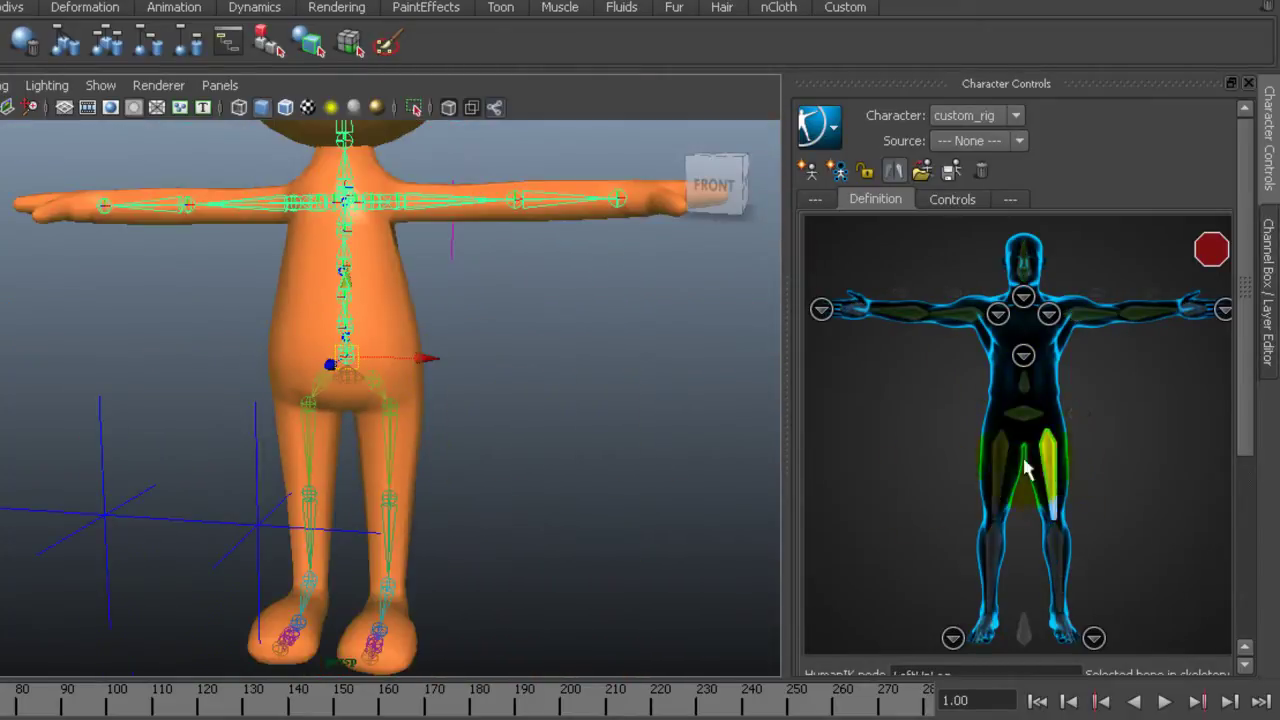
click(391, 405)
alt+middle_drag(440, 480, 445, 403)
double_click(1060, 524)
click(394, 425)
alt+middle_drag(450, 490, 450, 440)
Step: Map the left foot node to the ankle joint and assign the toe base in the detailed feet definition
double_click(1064, 628)
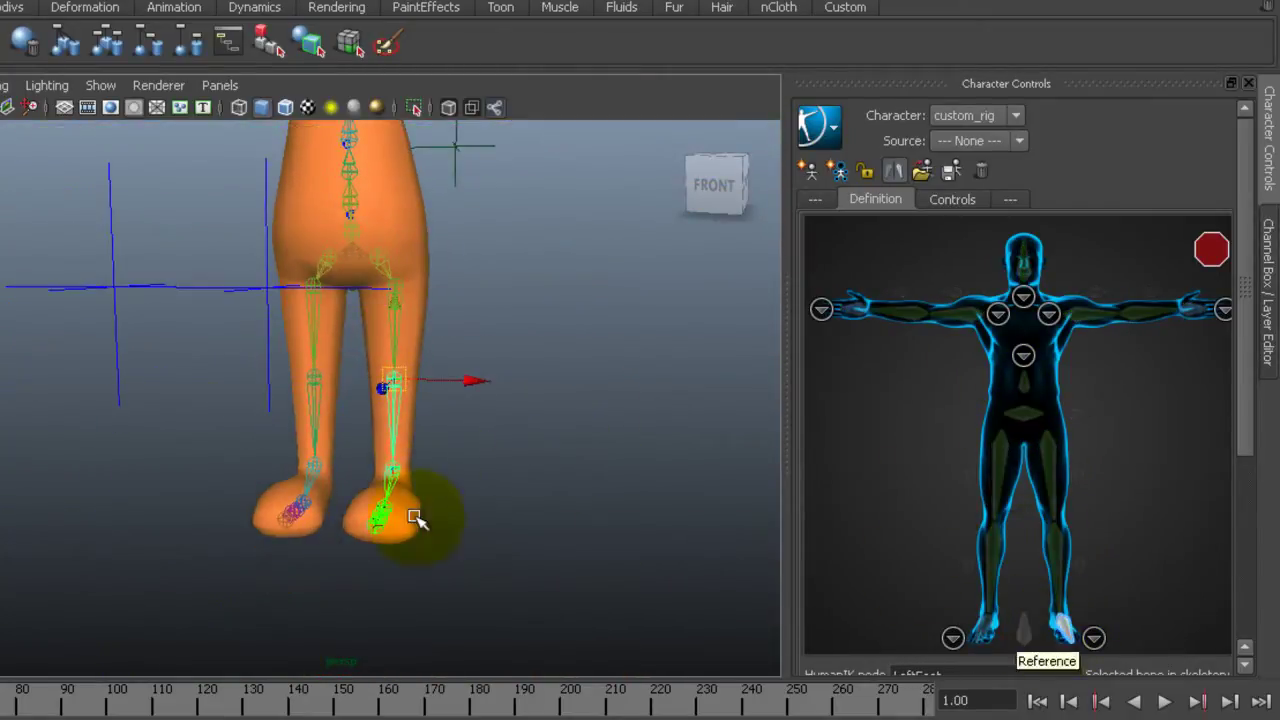
click(393, 470)
scroll(491, 526, up, 3)
click(1094, 638)
double_click(1101, 584)
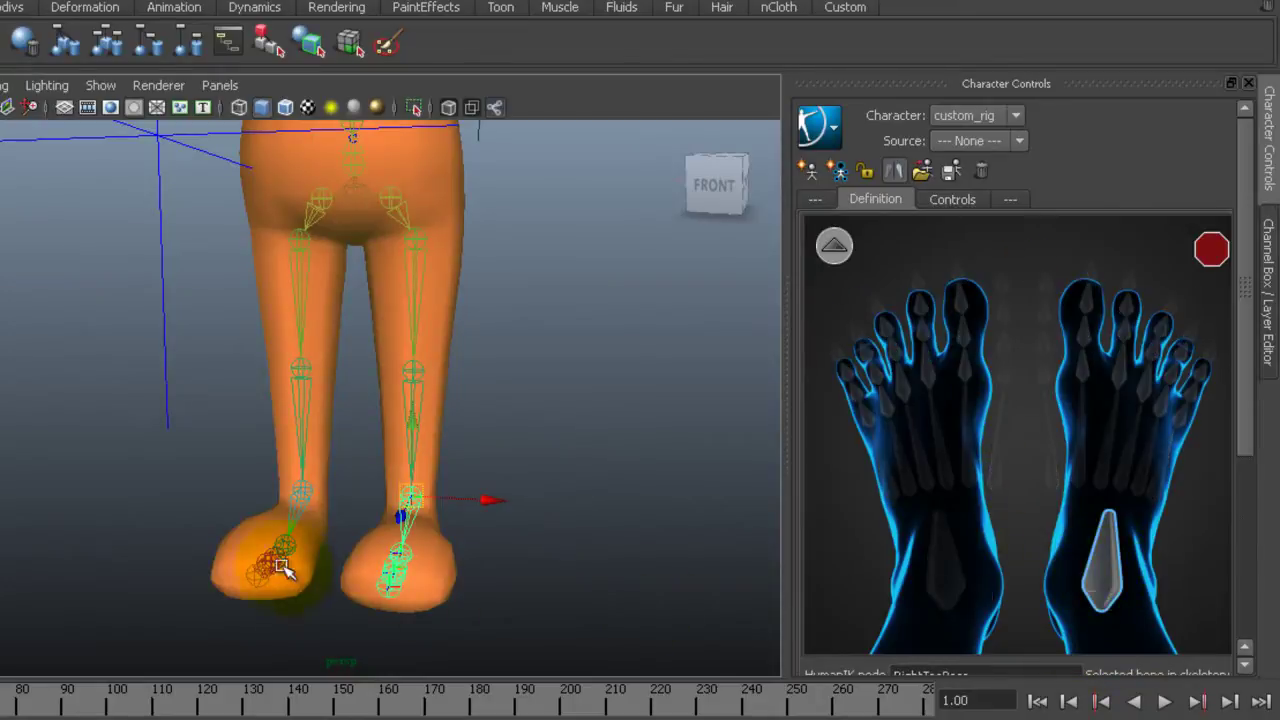
Step: Display layer1 with the character's hand and finger joints
click(560, 320)
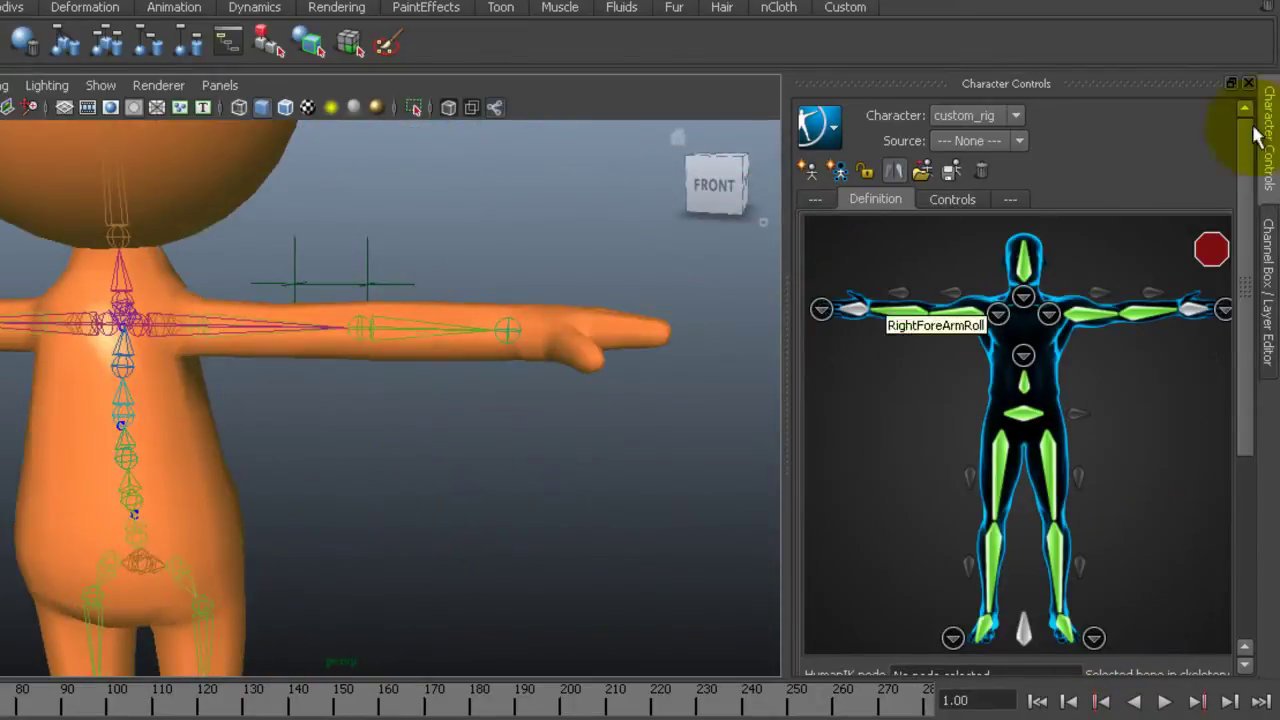
click(1268, 290)
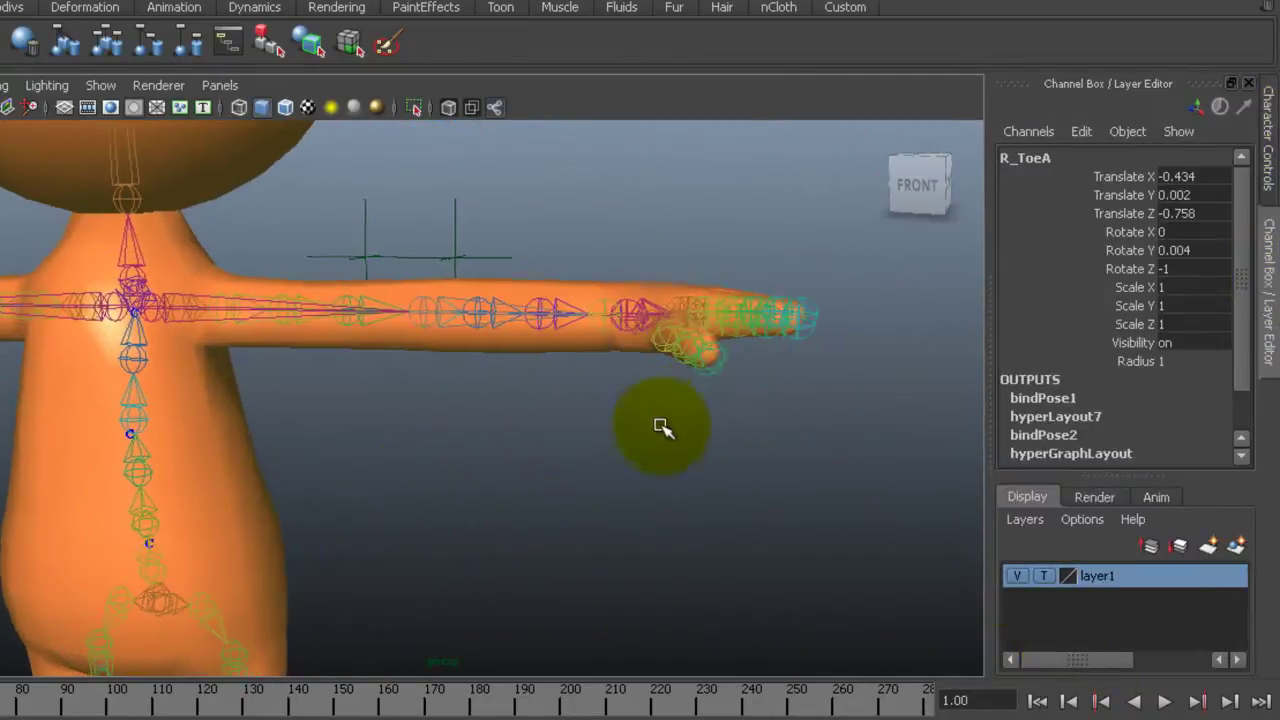
Step: Hide layer1 with the character's hand and finger joints
click(1268, 157)
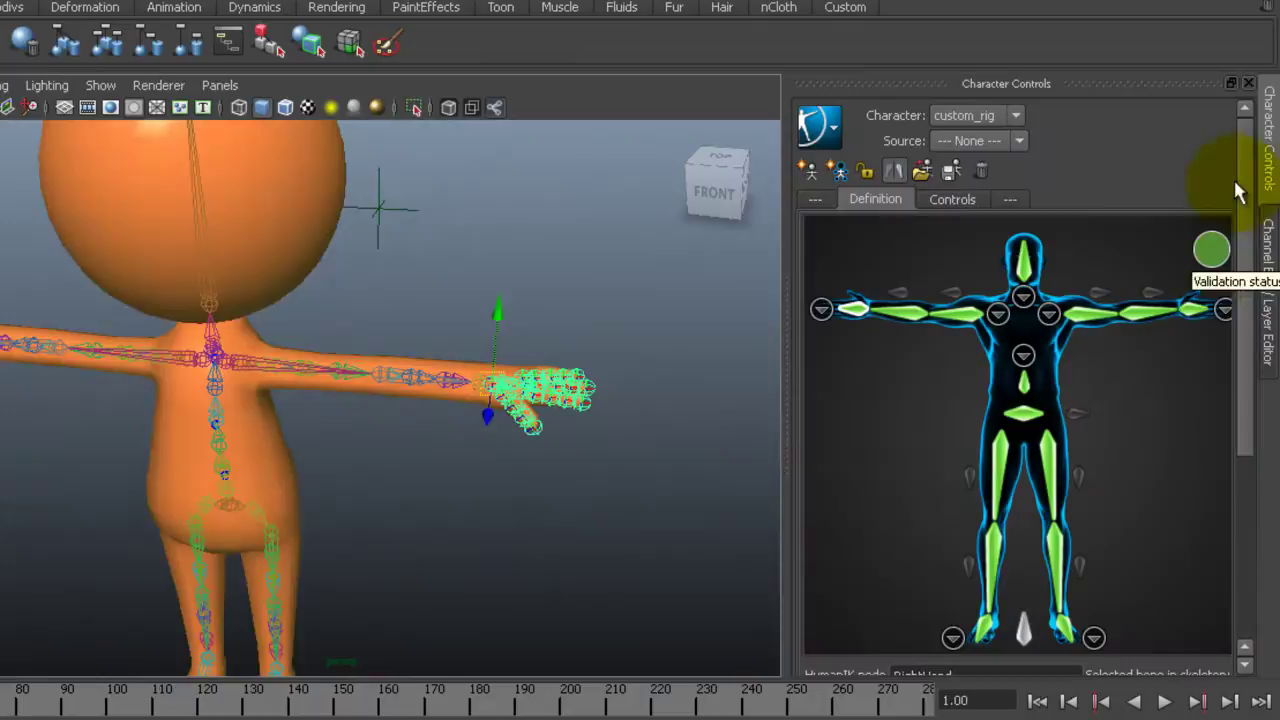
click(1268, 290)
click(1017, 574)
alt+drag(717, 523, 750, 475)
scroll(750, 475, down, 4)
Step: Lock the custom_rig character definition
click(1268, 145)
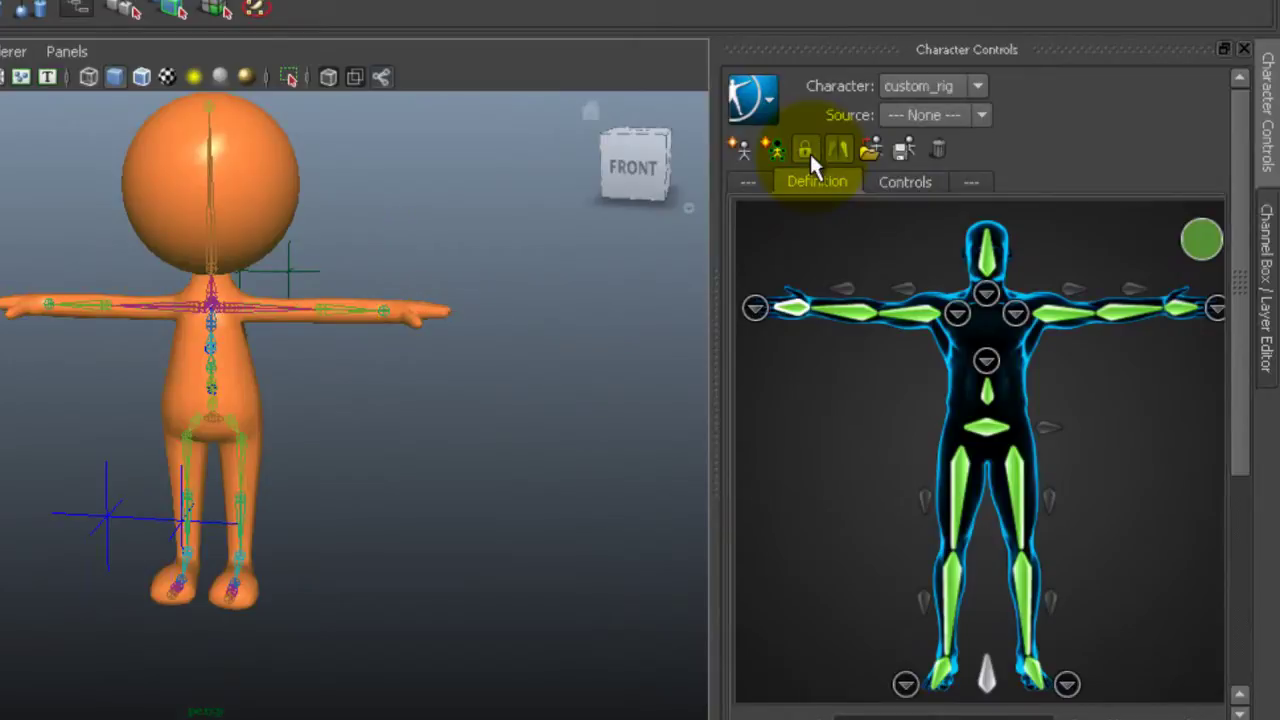
alt+middle_drag(451, 353, 446, 386)
alt+drag(446, 386, 412, 382)
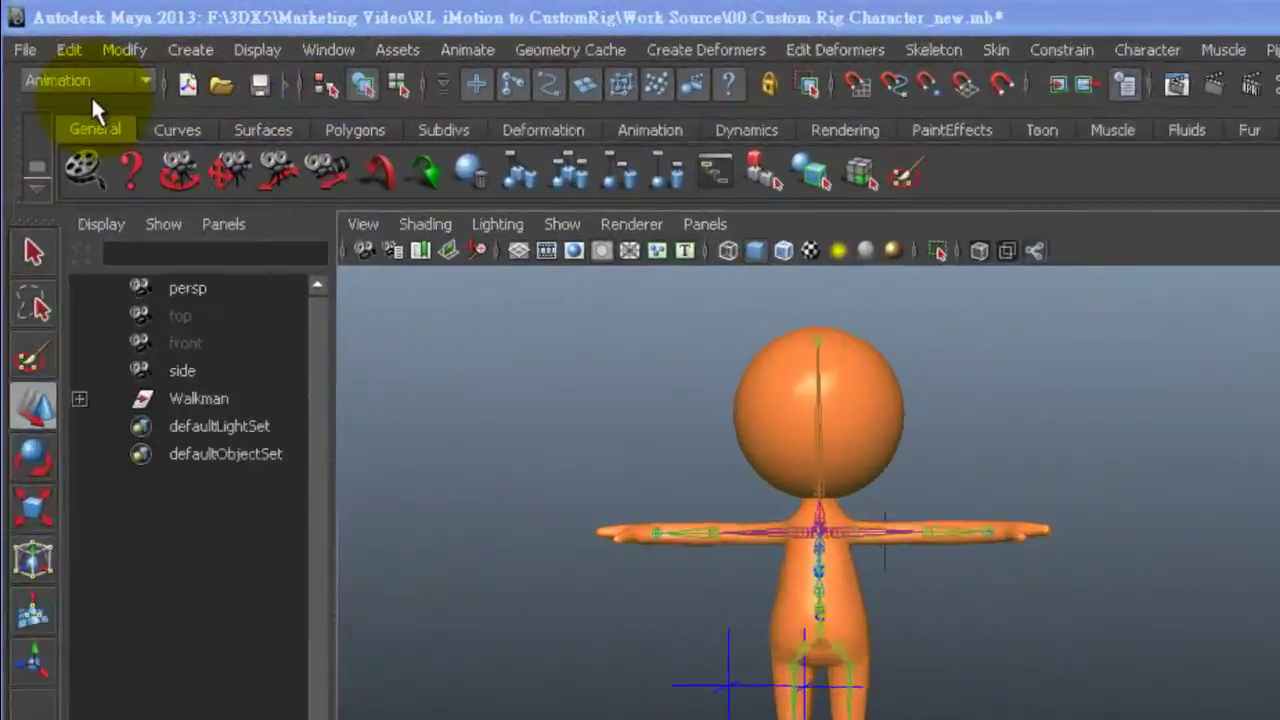
Step: Import Motion_Dance.fbx as an FBX file with the Animation option off, so the motion bones come in as a T-pose
click(29, 31)
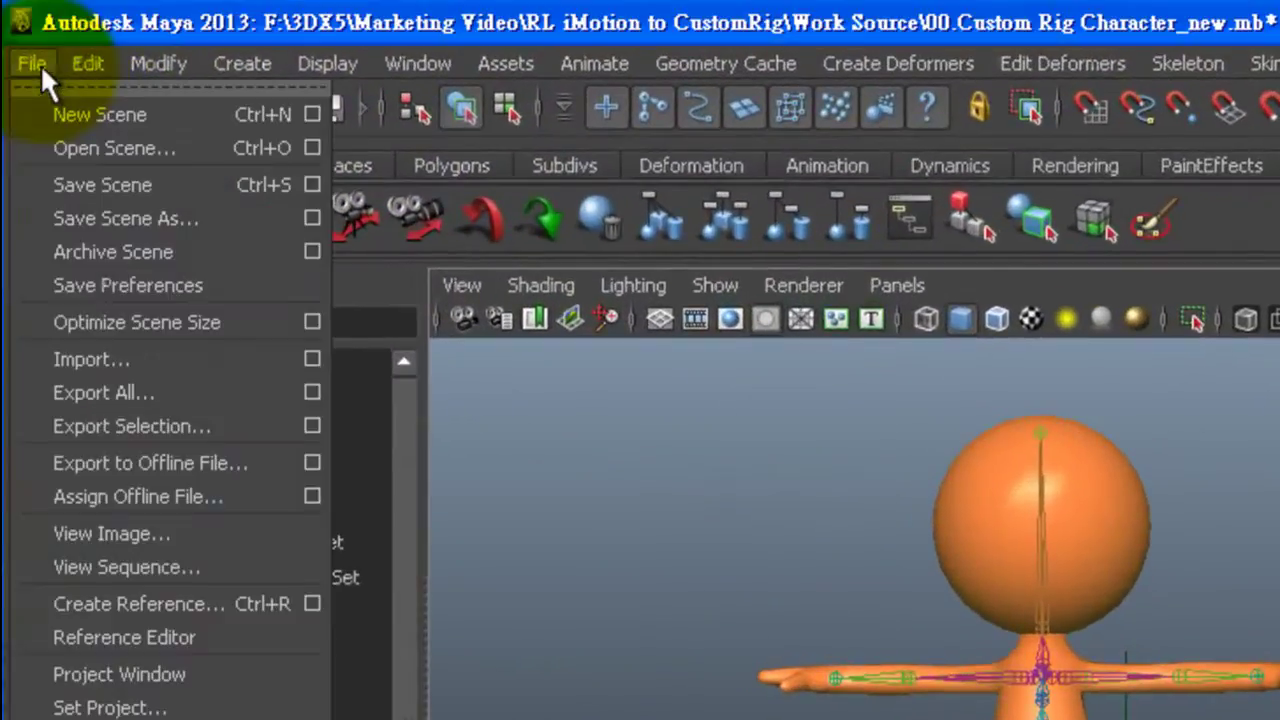
click(311, 360)
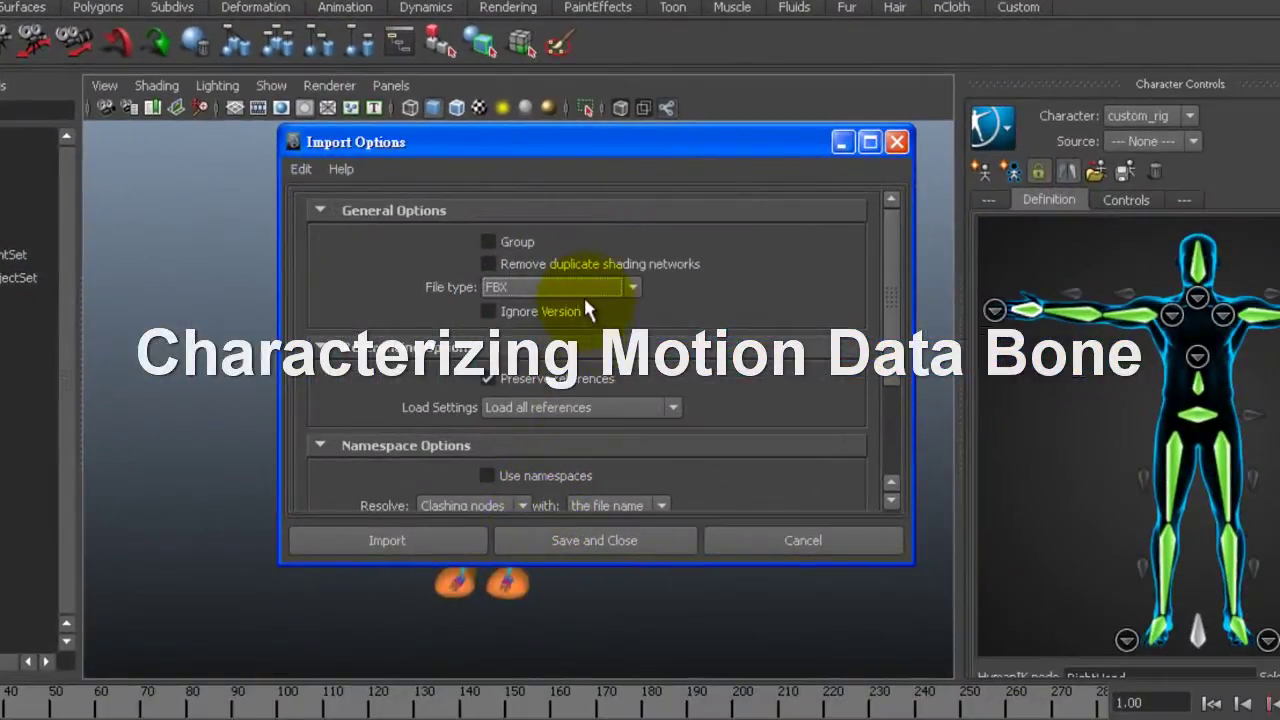
click(437, 537)
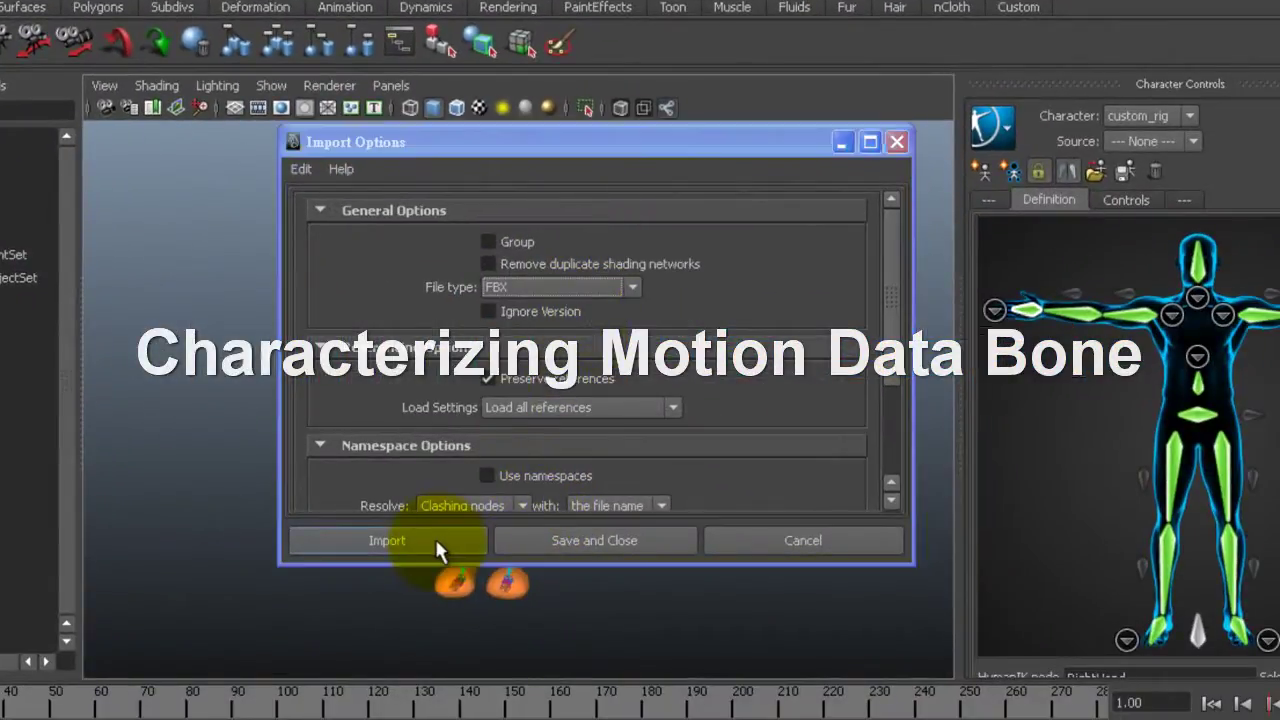
click(312, 175)
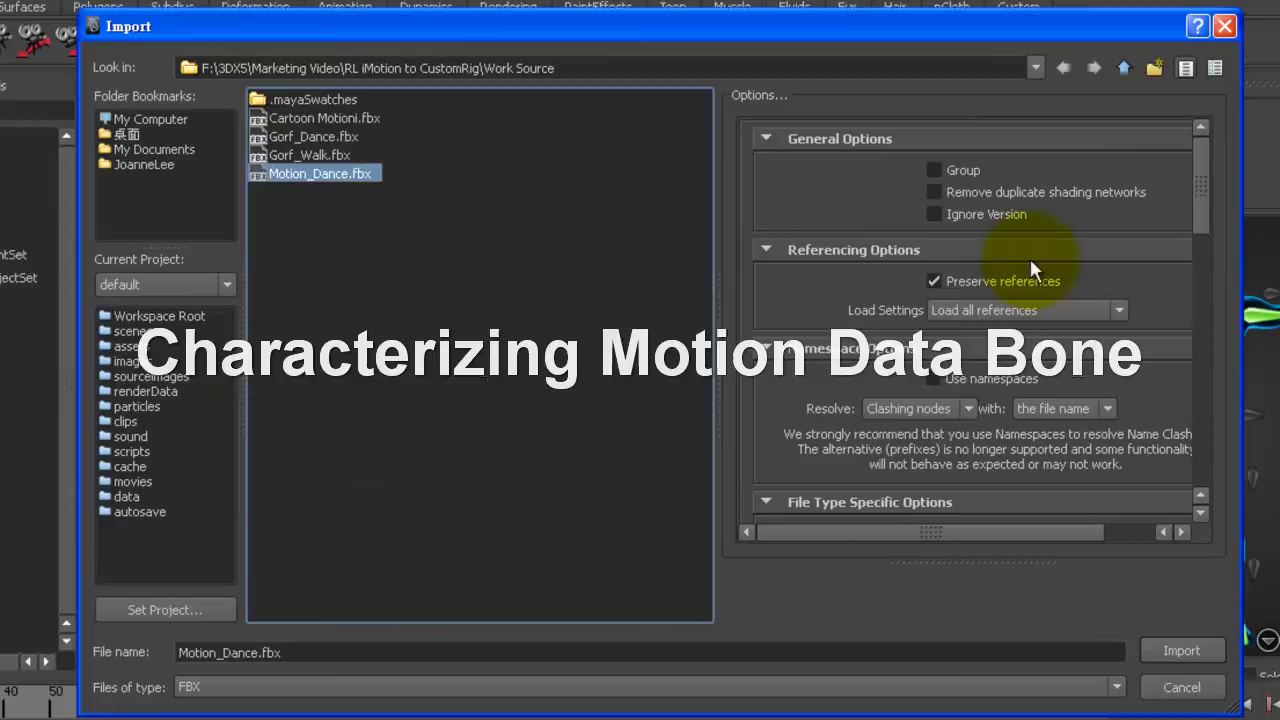
drag(1200, 220, 1206, 418)
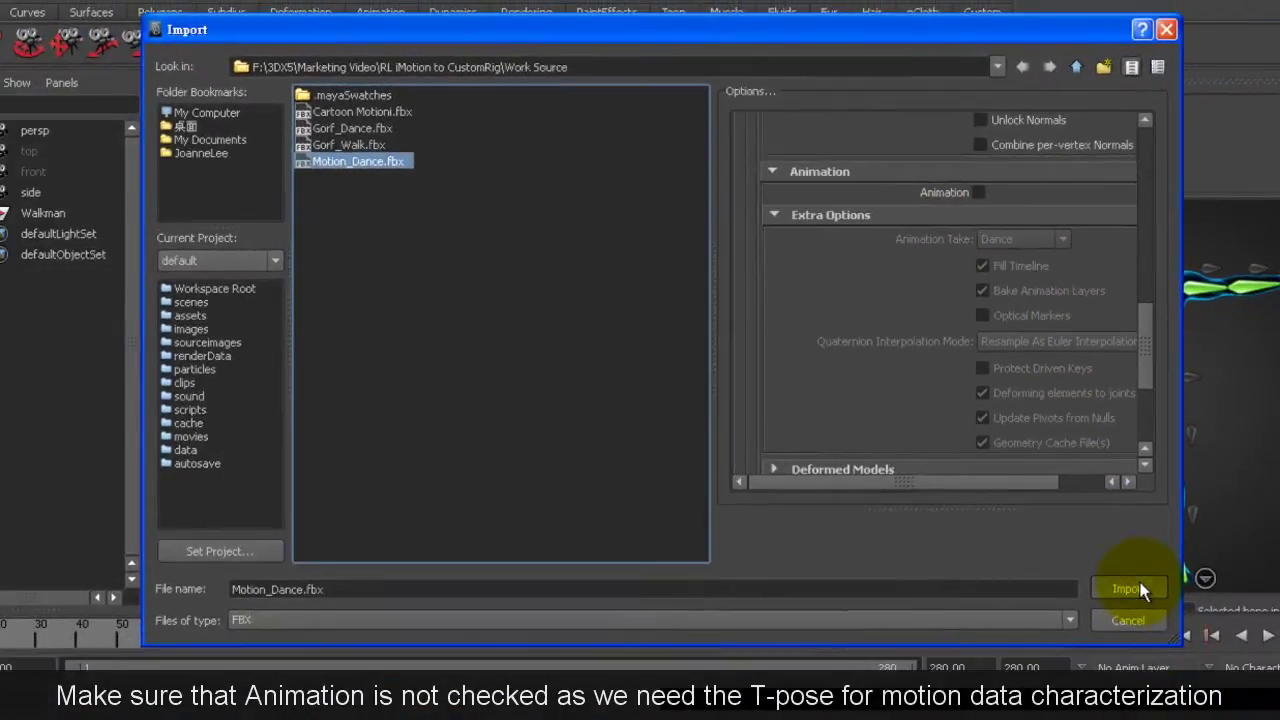
click(1130, 587)
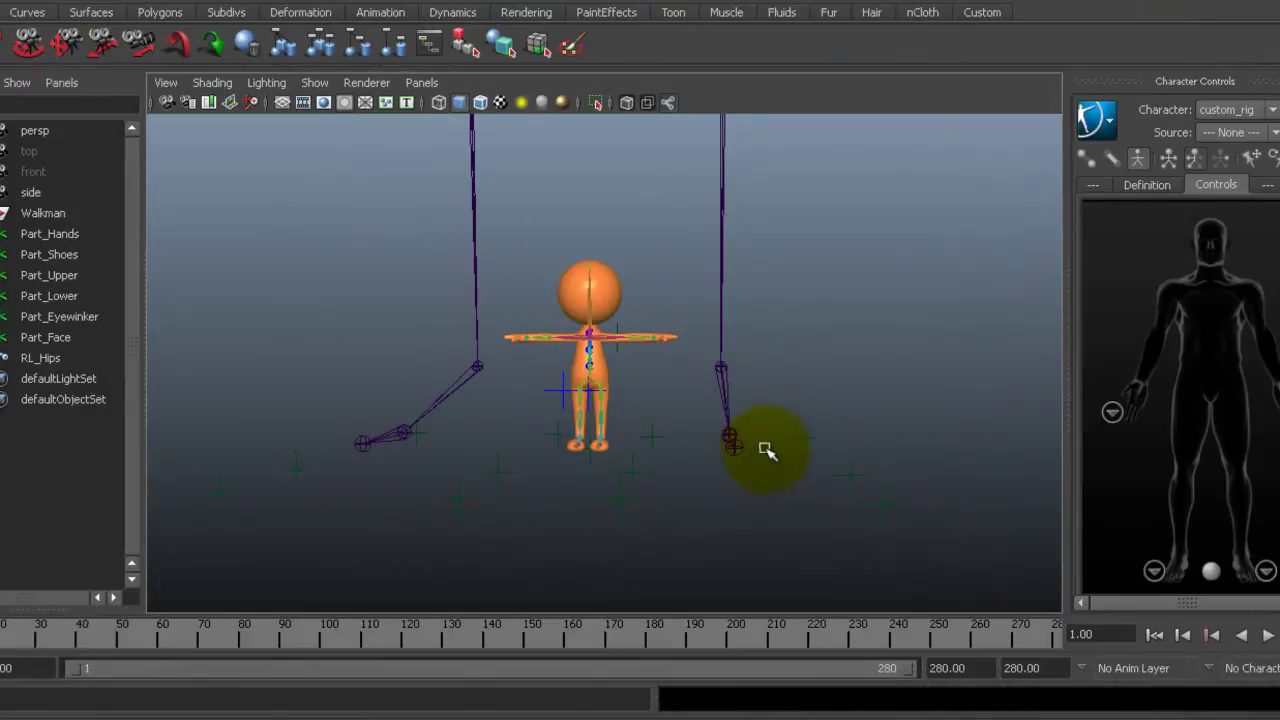
Step: Create a new character definition and rename it Motion Character
click(1145, 186)
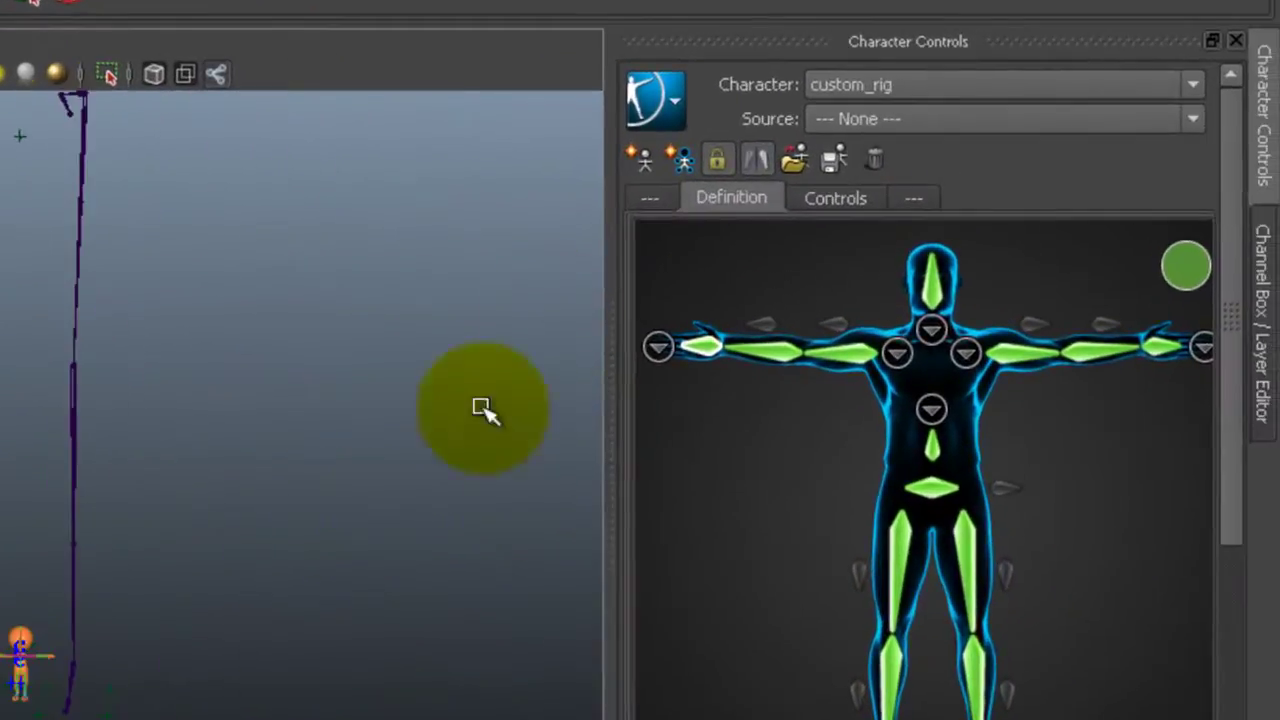
click(638, 158)
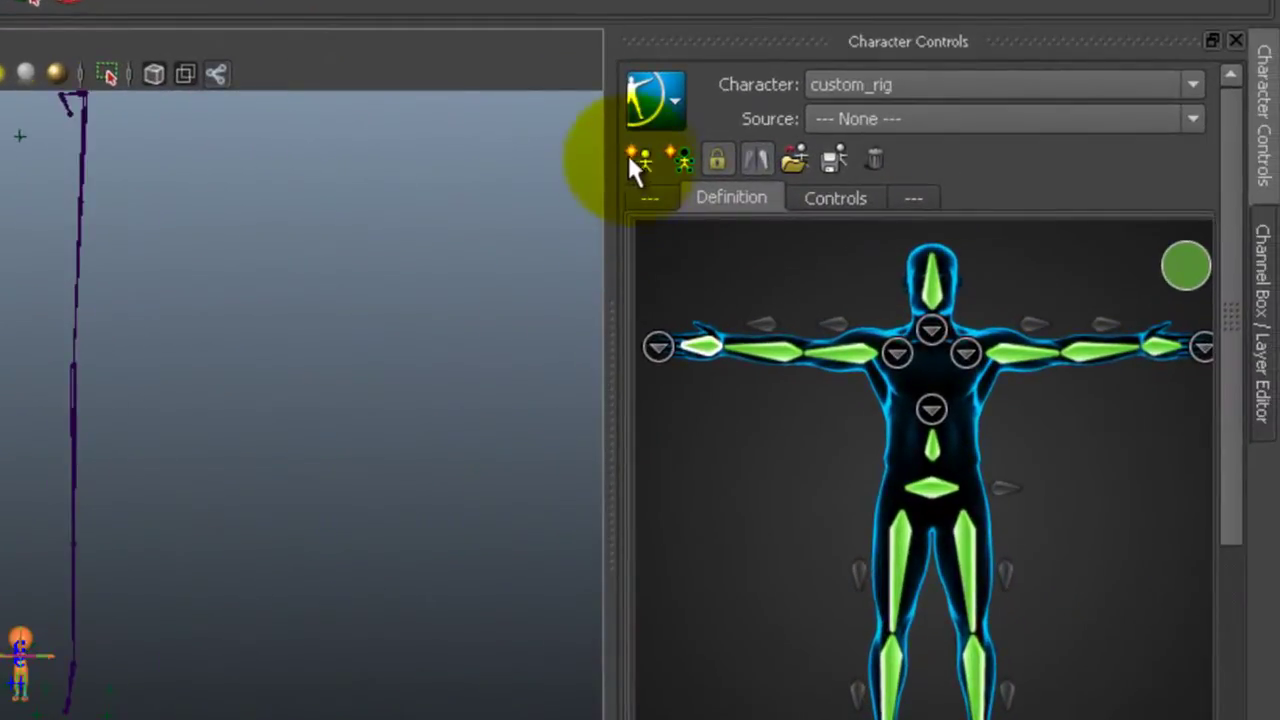
click(655, 98)
mouse_move(775, 175)
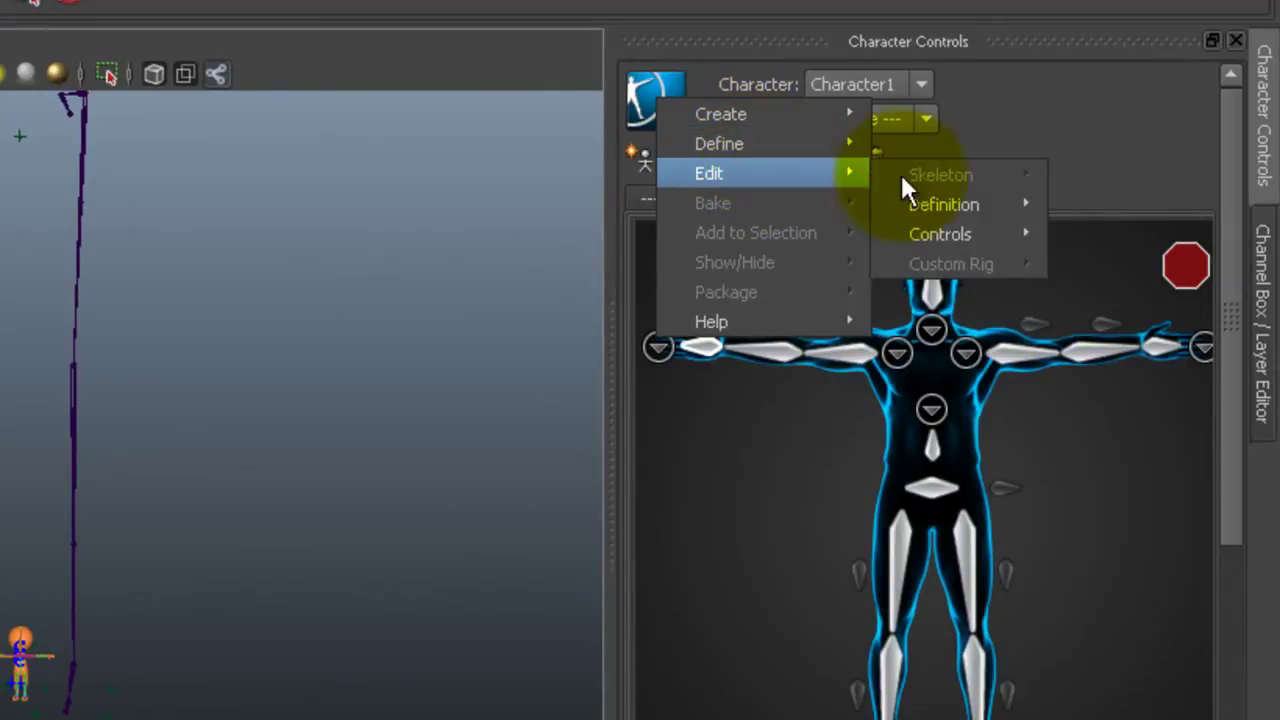
mouse_move(935, 204)
click(762, 254)
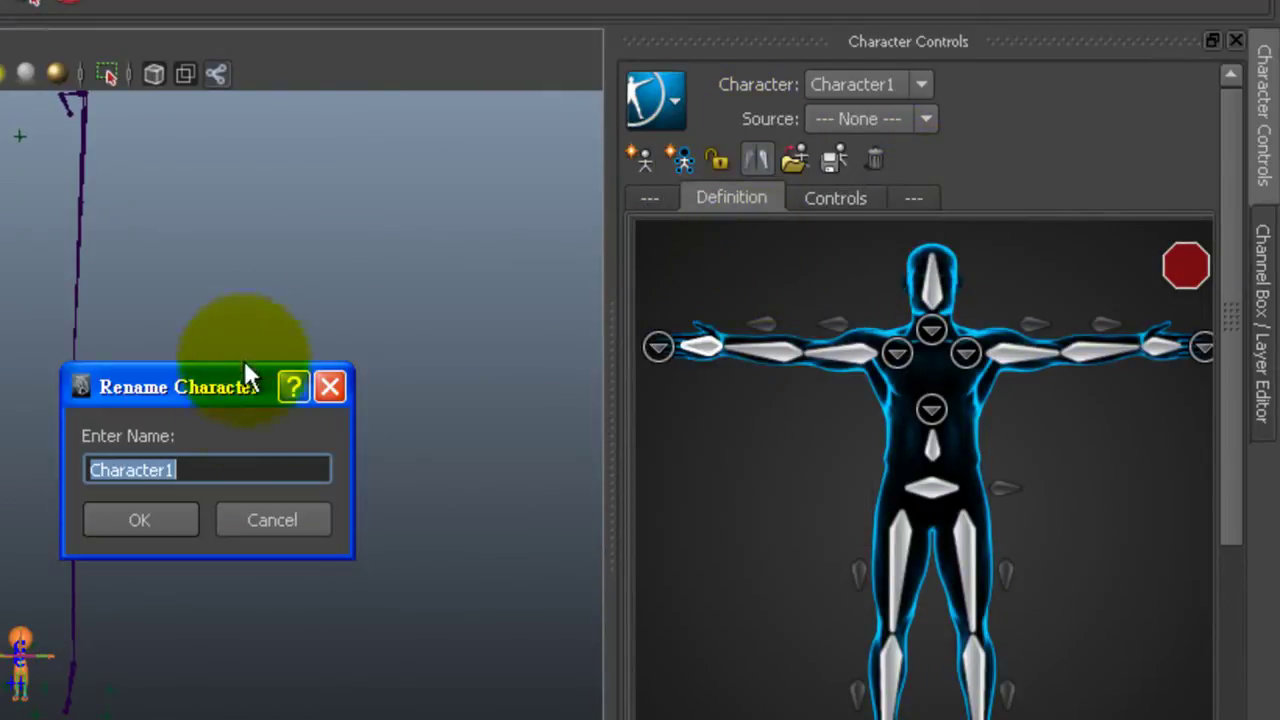
text(Motoi)
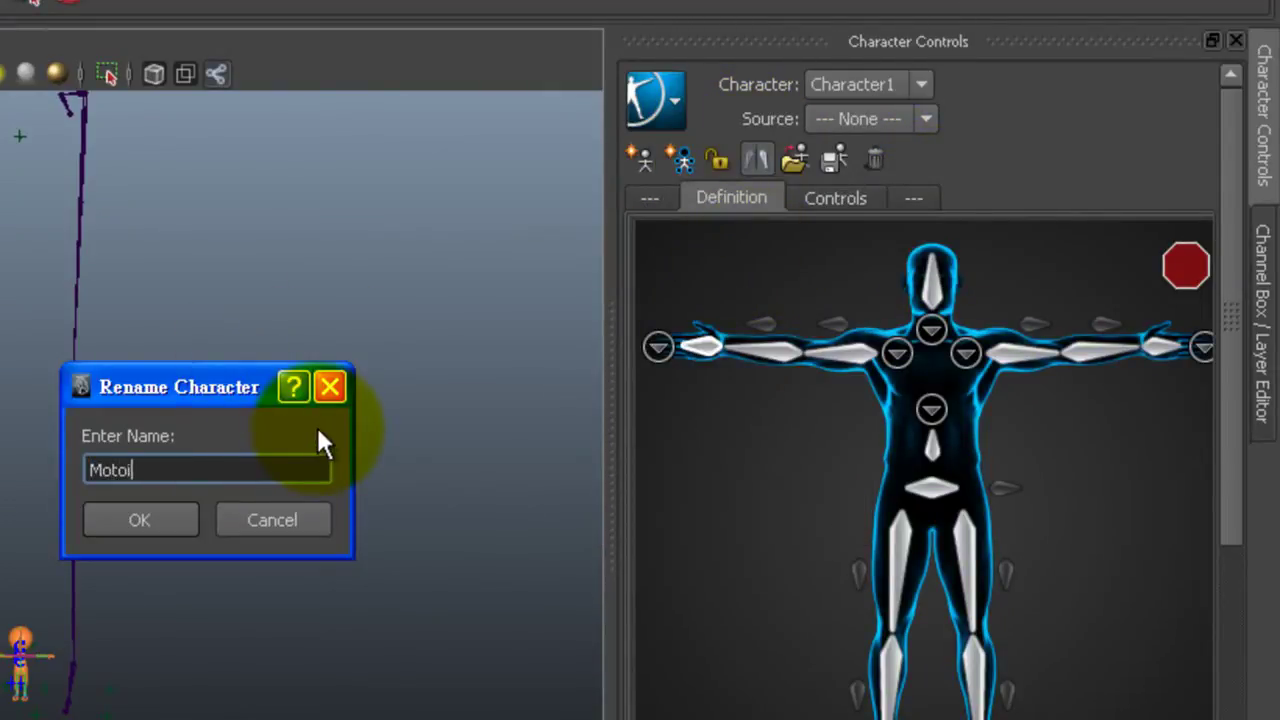
key(BackSpace)
key(BackSpace)
text(ion Character)
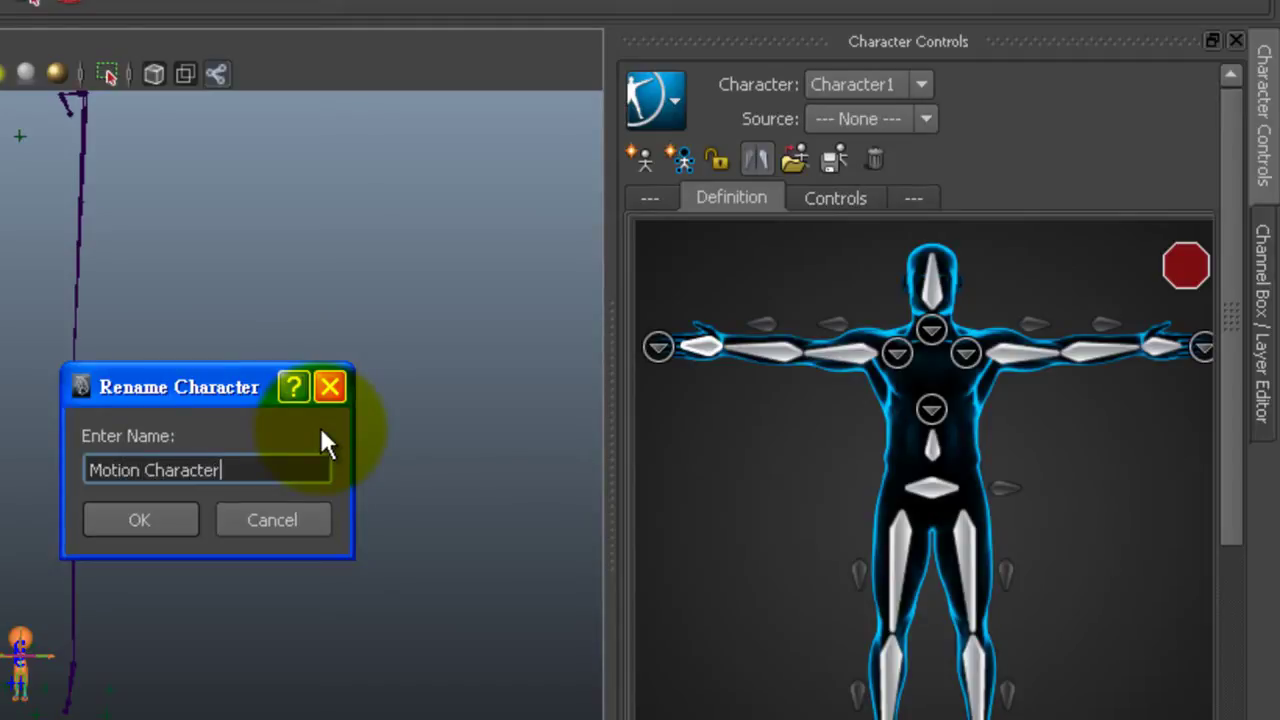
click(158, 518)
Step: Load the iClone_RL_MotionBone skeleton definition for the motion skeleton from its hip root joint and lock the definition
alt+middle_drag(177, 388, 171, 543)
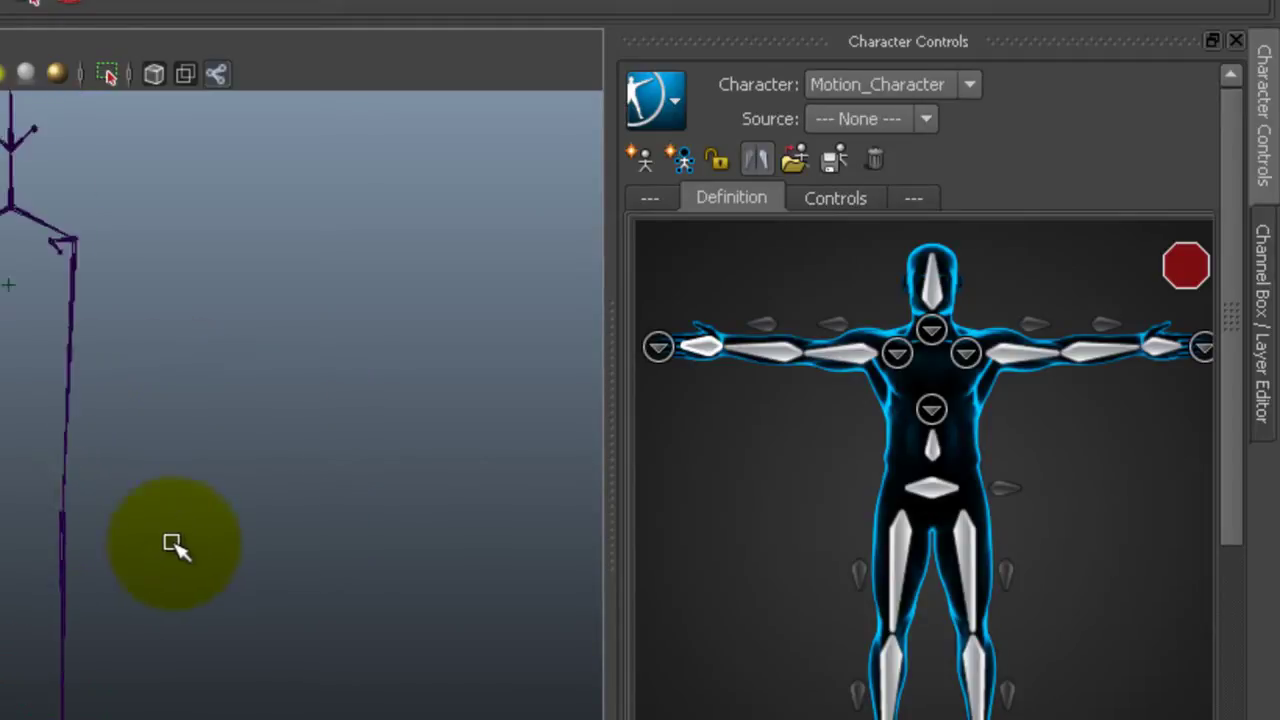
scroll(171, 543, down, 5)
alt+middle_drag(215, 487, 252, 560)
click(49, 409)
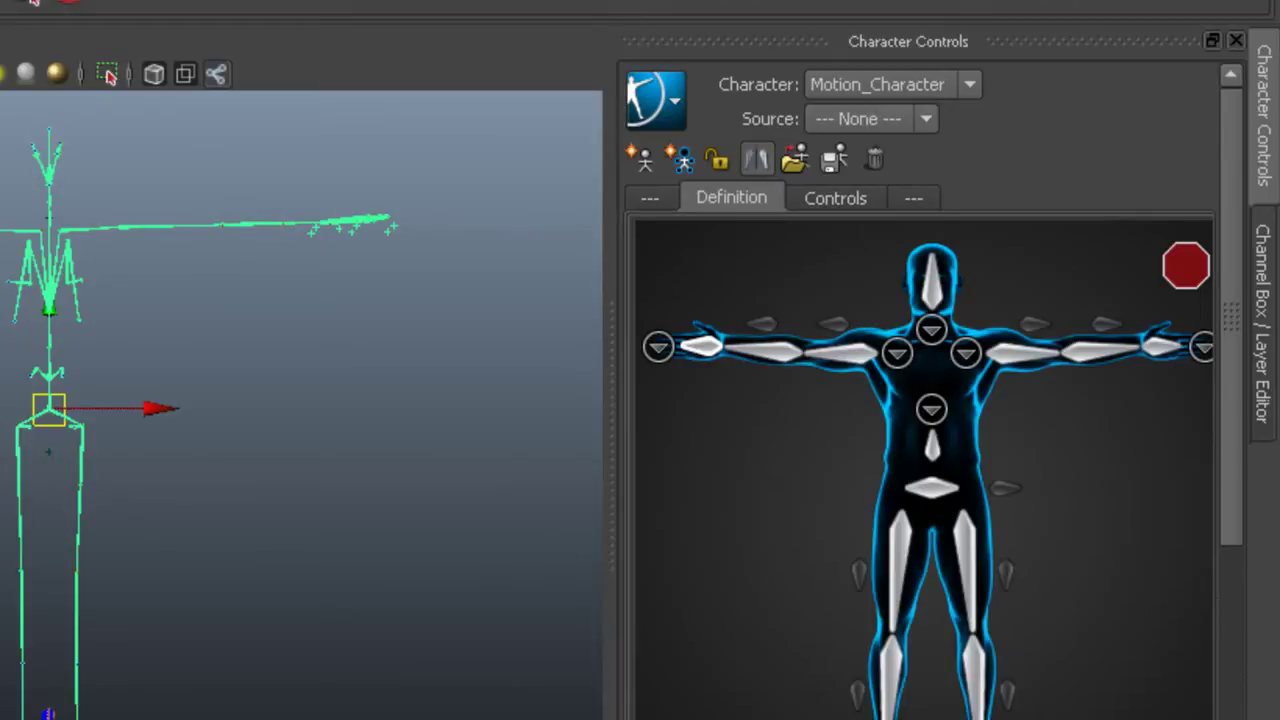
click(672, 104)
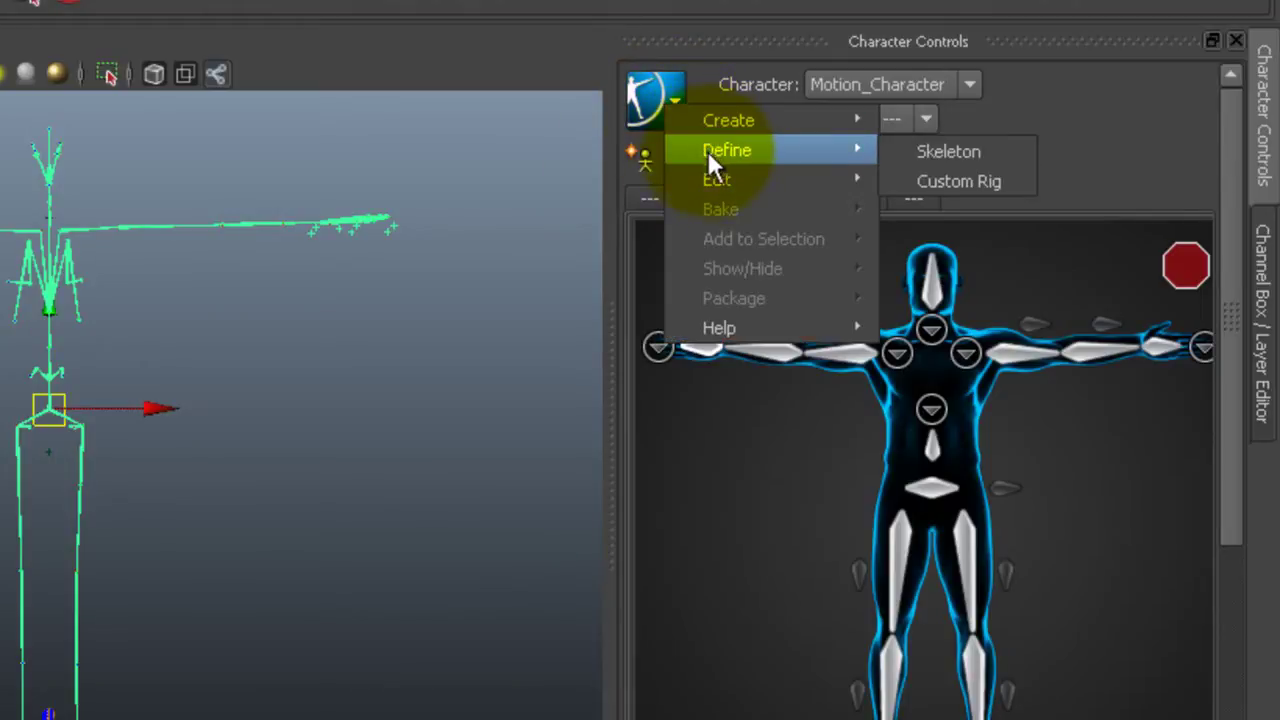
mouse_move(840, 179)
mouse_move(960, 212)
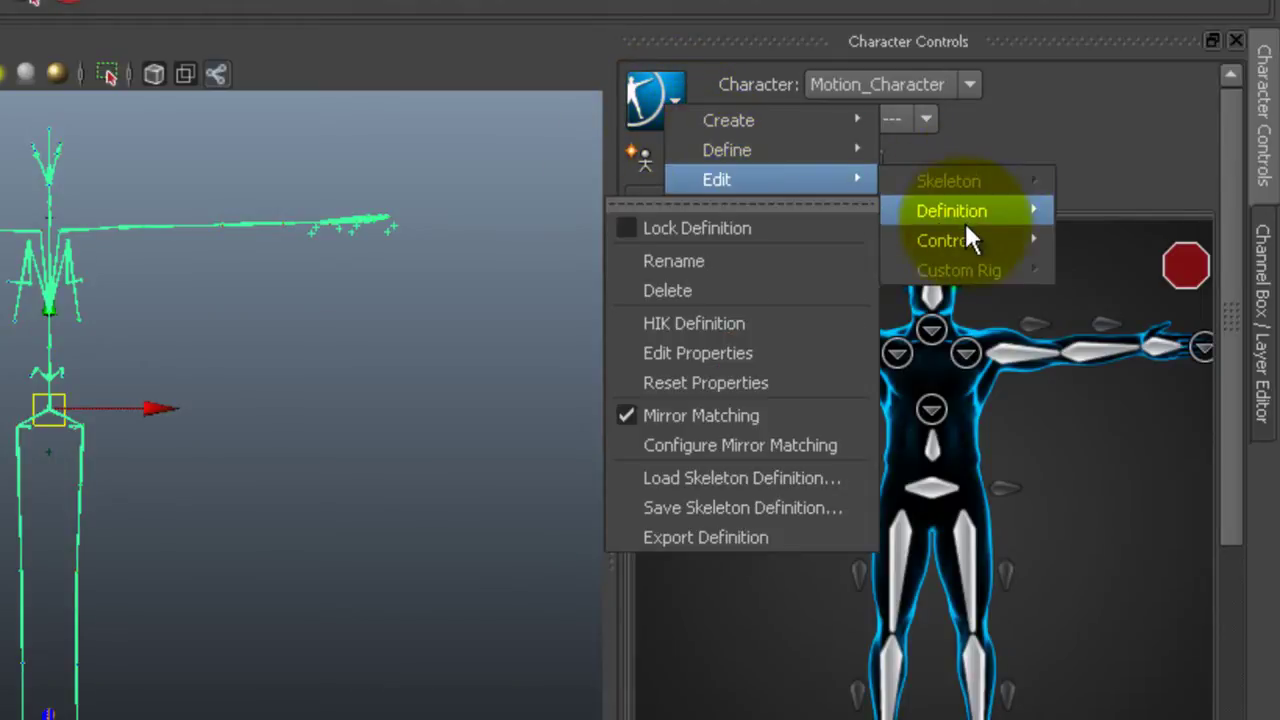
click(757, 478)
click(896, 493)
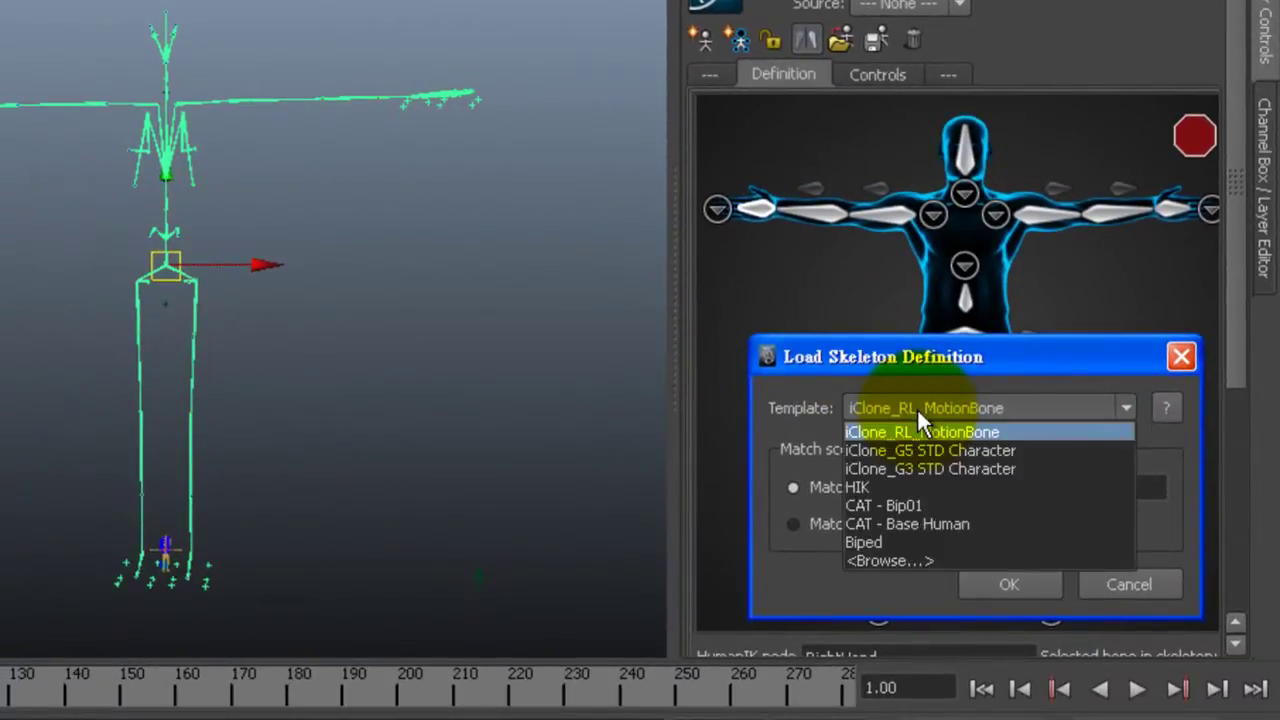
click(918, 412)
click(1009, 584)
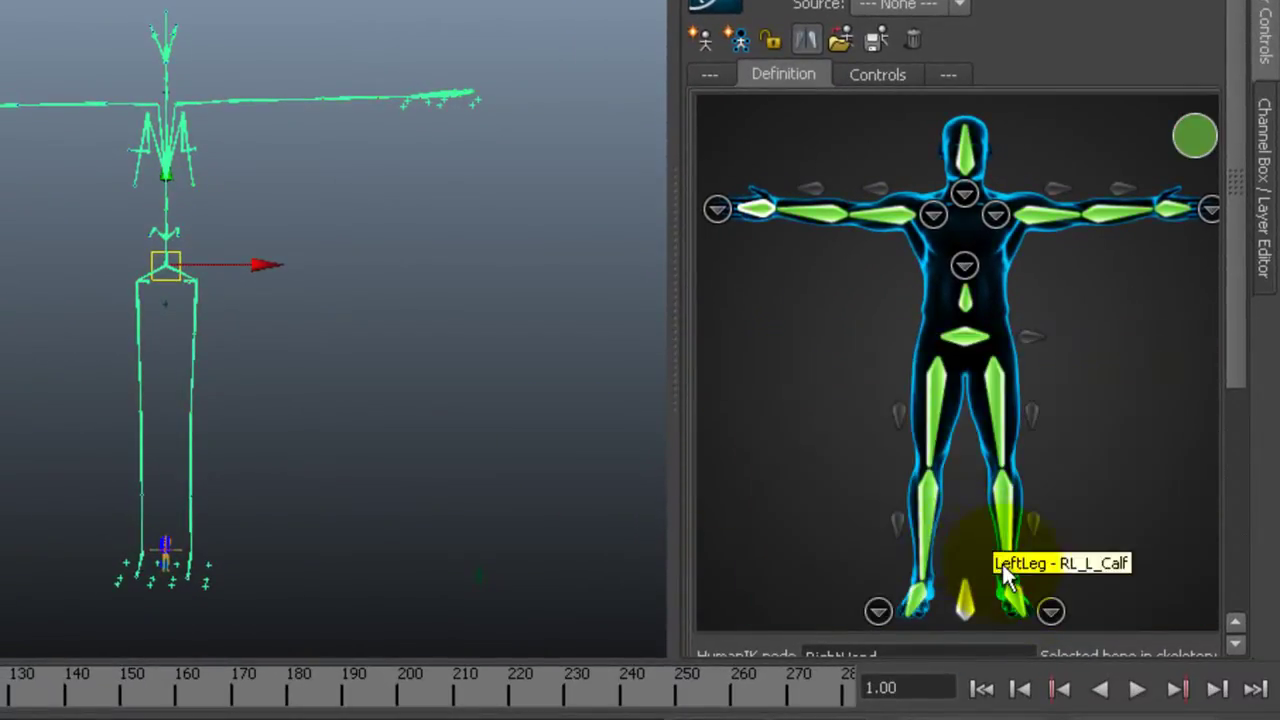
middle_drag(391, 294, 423, 295)
click(769, 40)
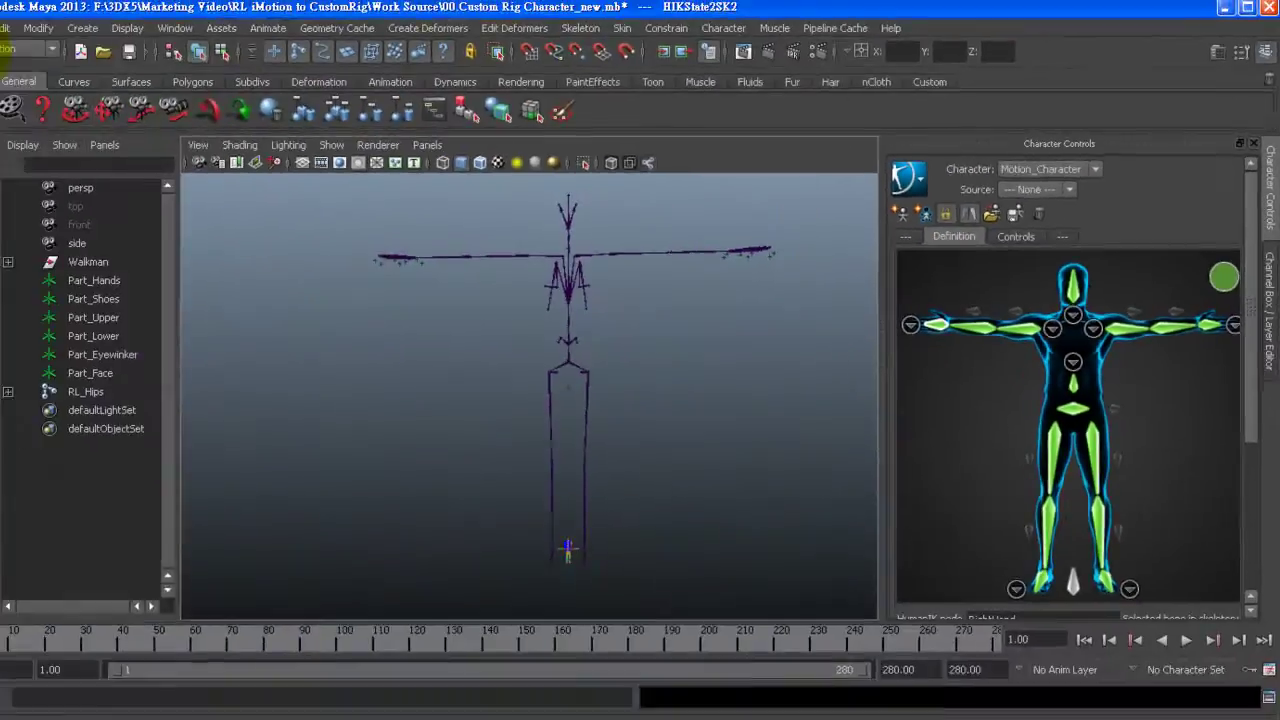
Step: Import Motion_Dance.fbx again with the file content set to Update animation and Animation enabled
click(13, 36)
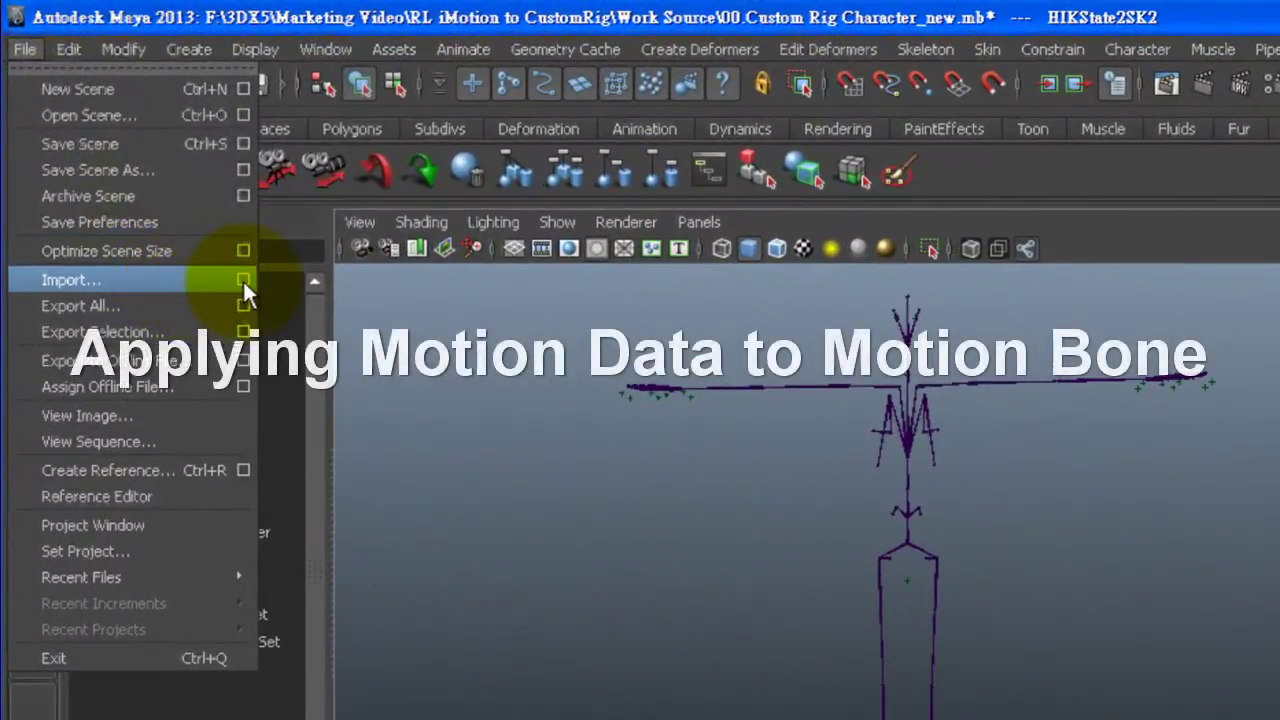
click(158, 182)
click(690, 704)
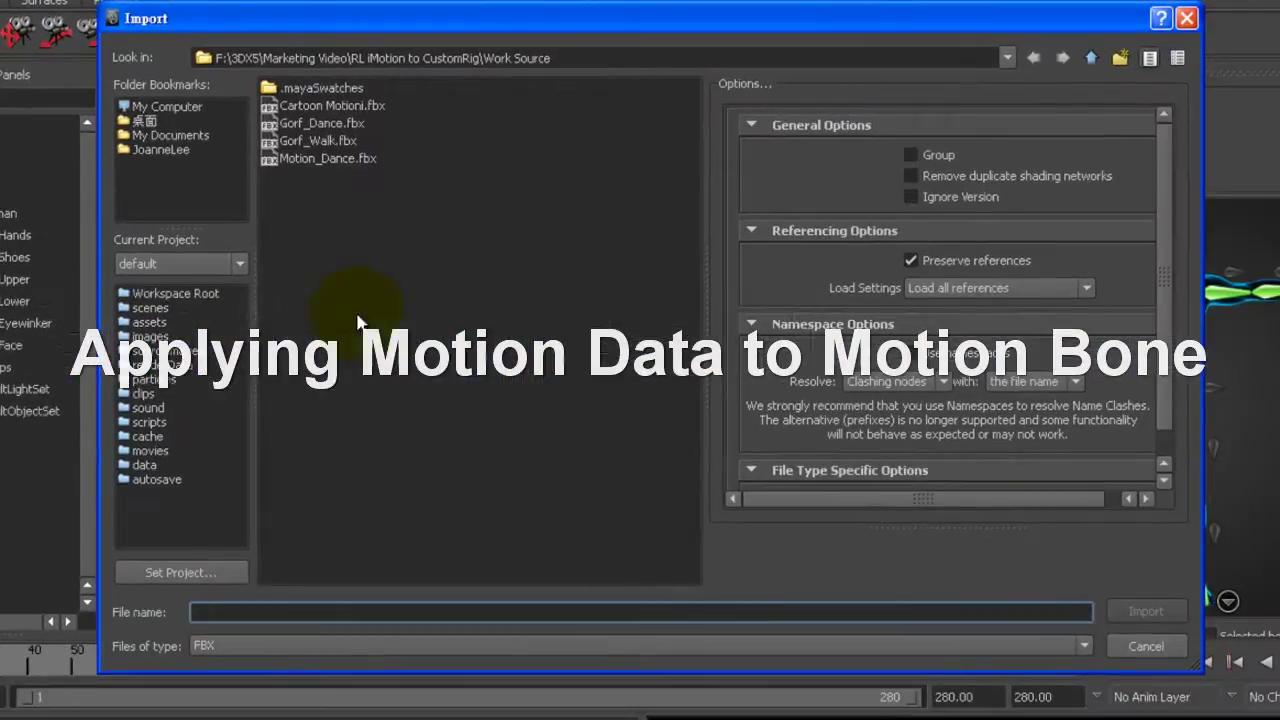
click(314, 160)
drag(1165, 185, 1160, 320)
click(1078, 224)
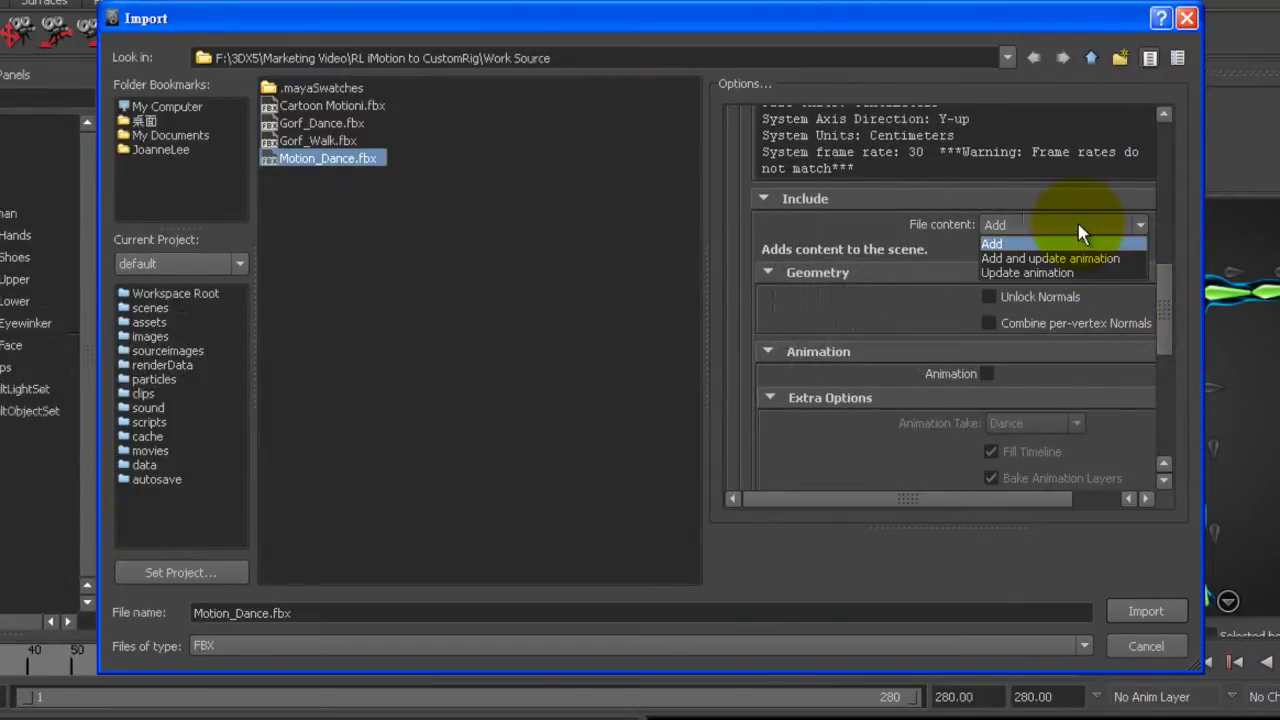
click(1078, 269)
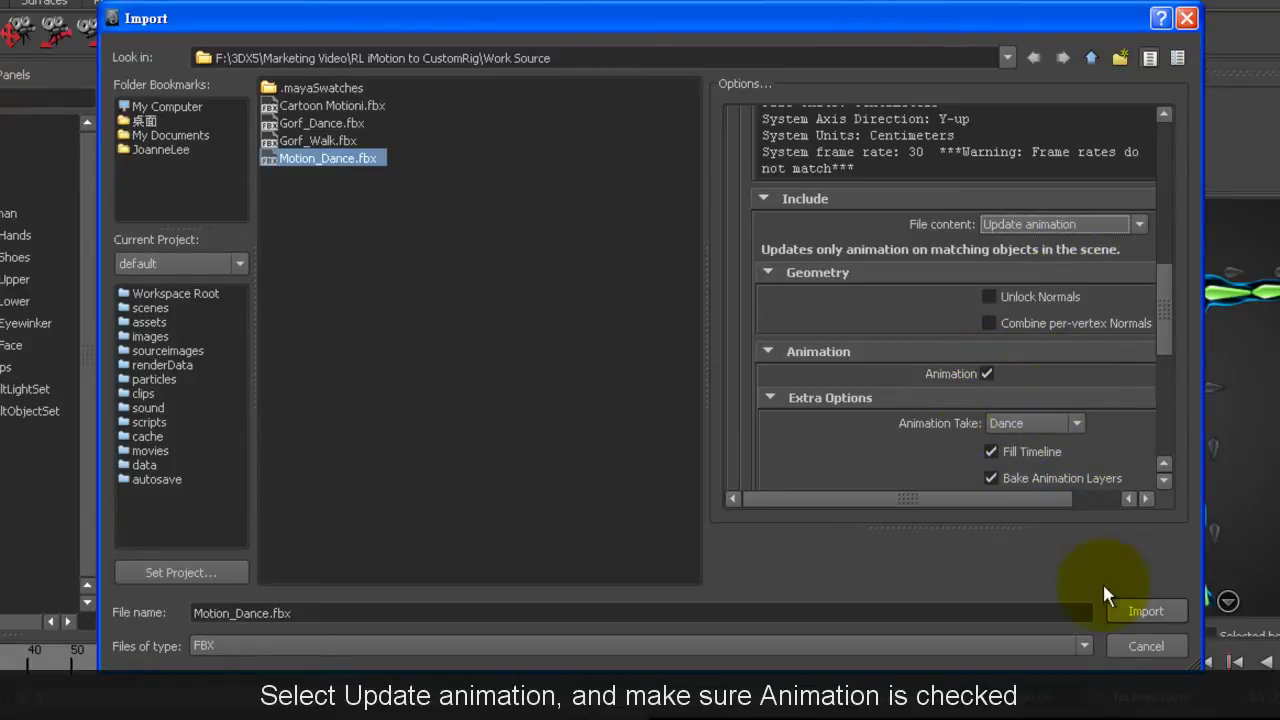
click(1146, 614)
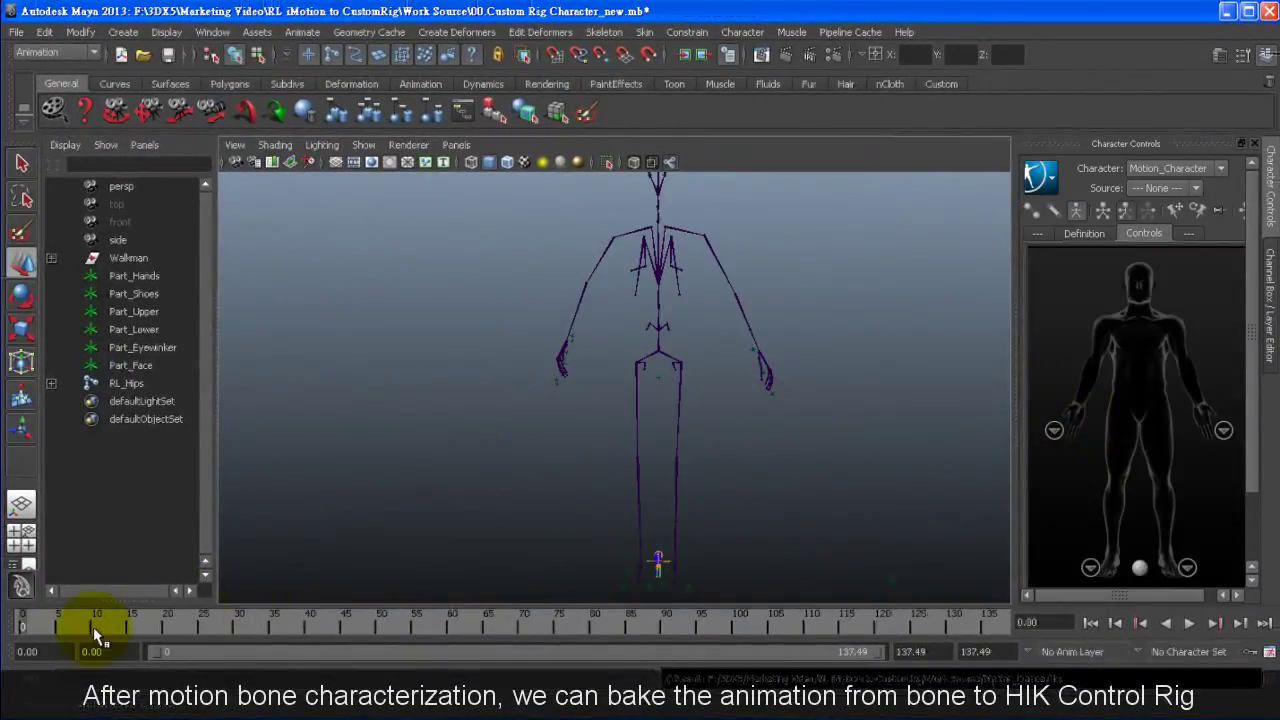
Step: Bake the Motion_Character animation to the control rig, play it back and return to frame 0
key(alt+v)
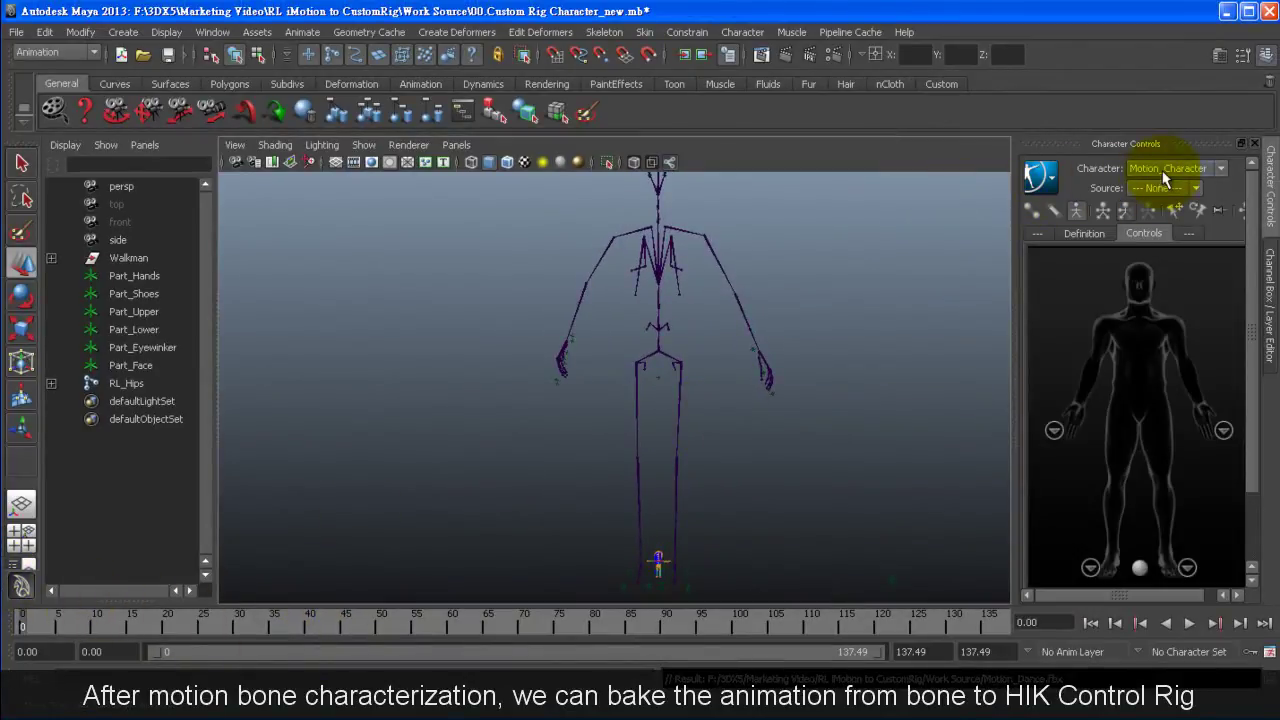
click(1040, 176)
mouse_move(1077, 248)
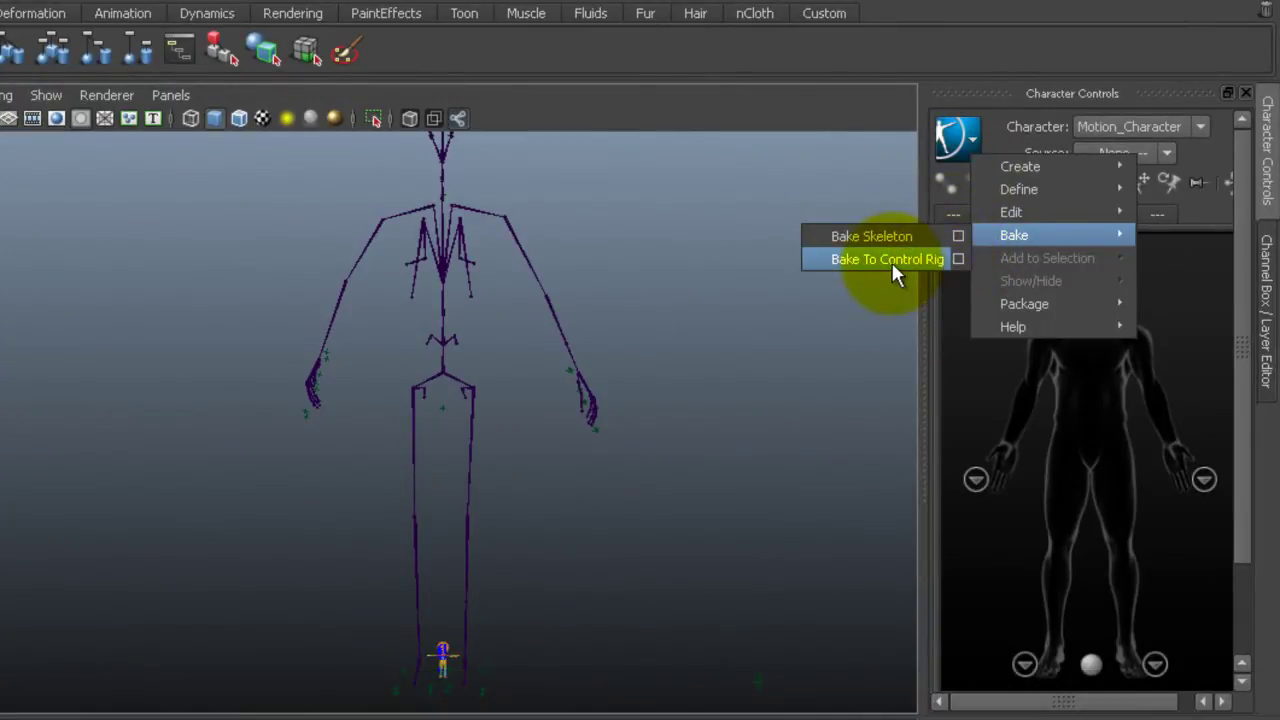
click(940, 259)
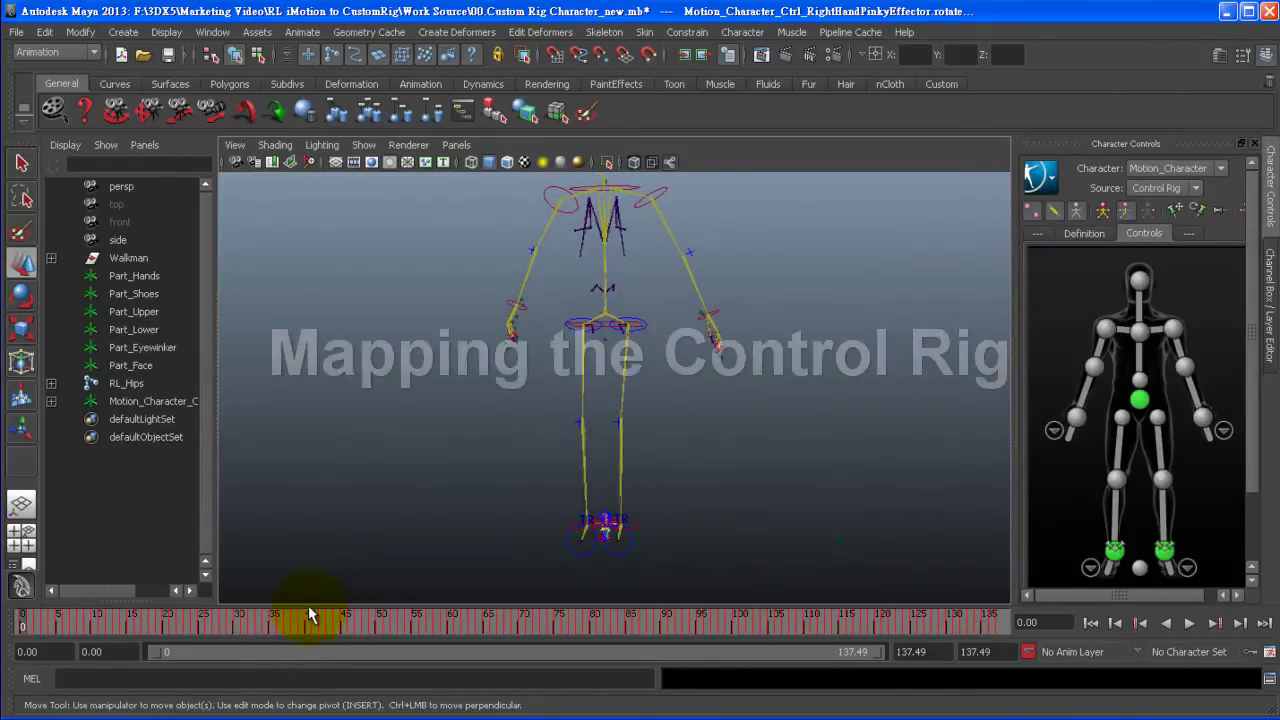
key(alt+v)
click(22, 621)
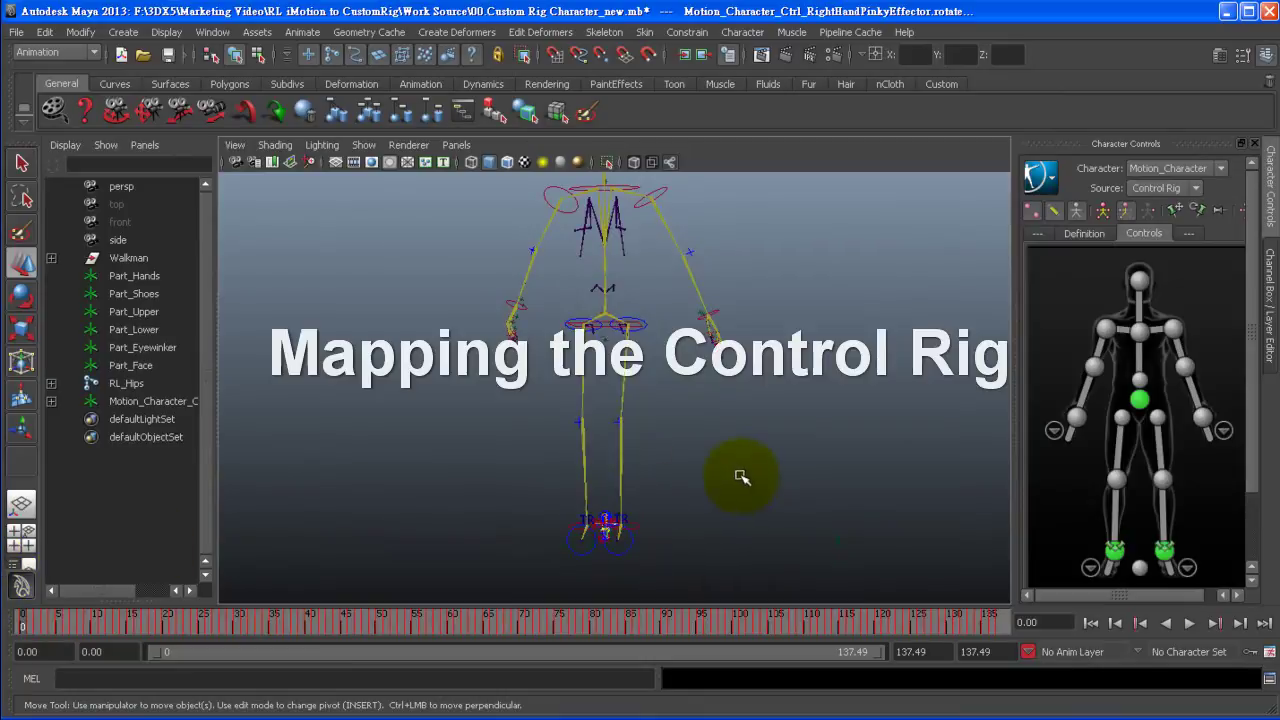
Step: Make custom_rig the current character and show its skeleton definition
alt+middle_drag(739, 476, 719, 448)
alt+right_drag(798, 474, 797, 294)
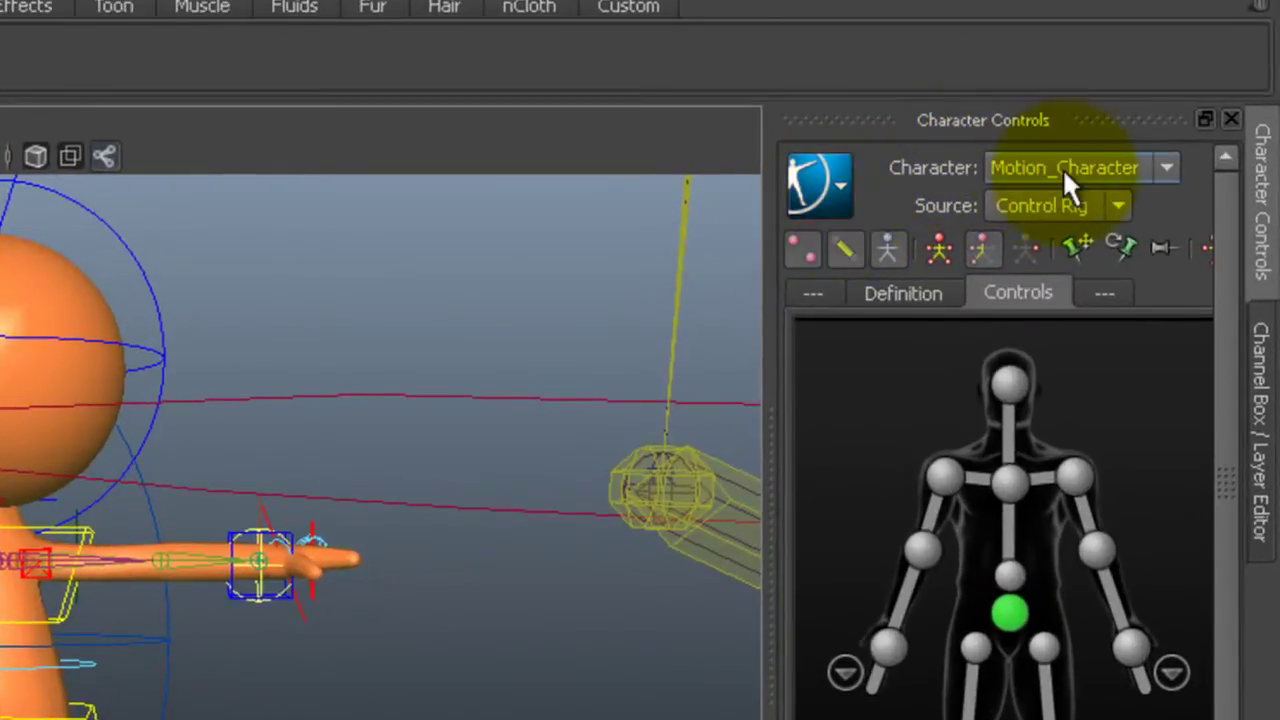
click(1096, 168)
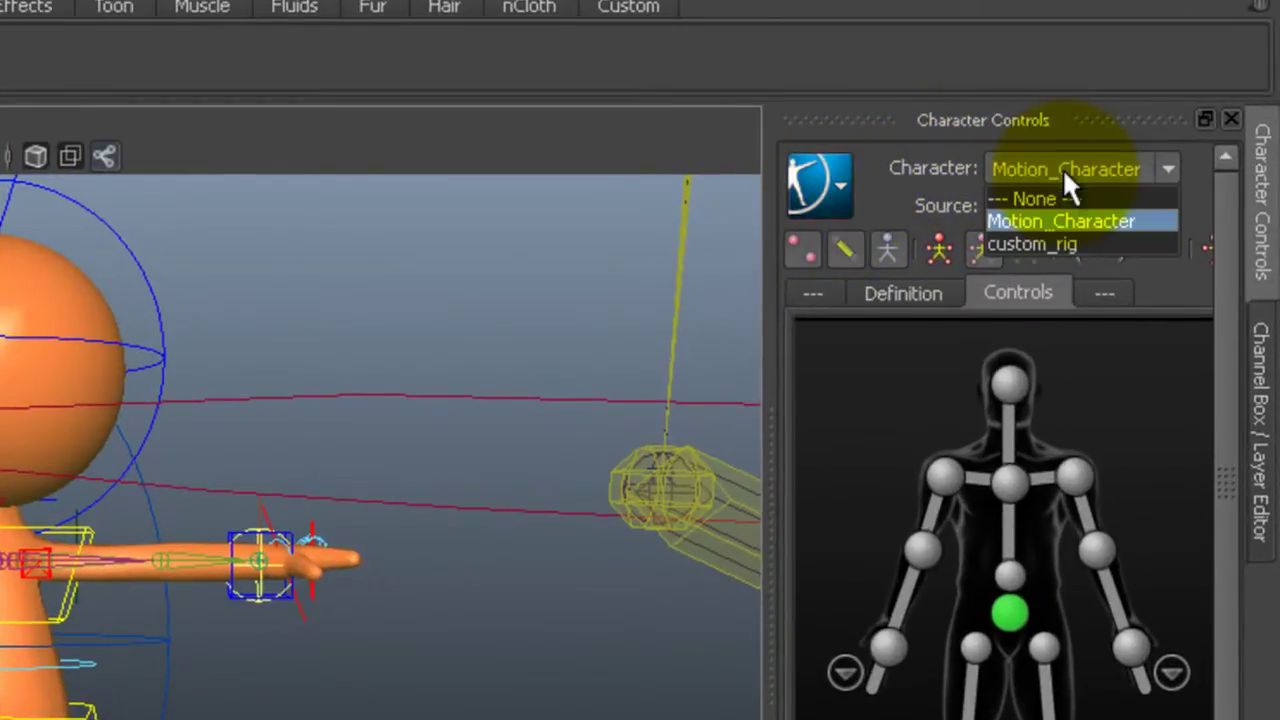
click(1121, 245)
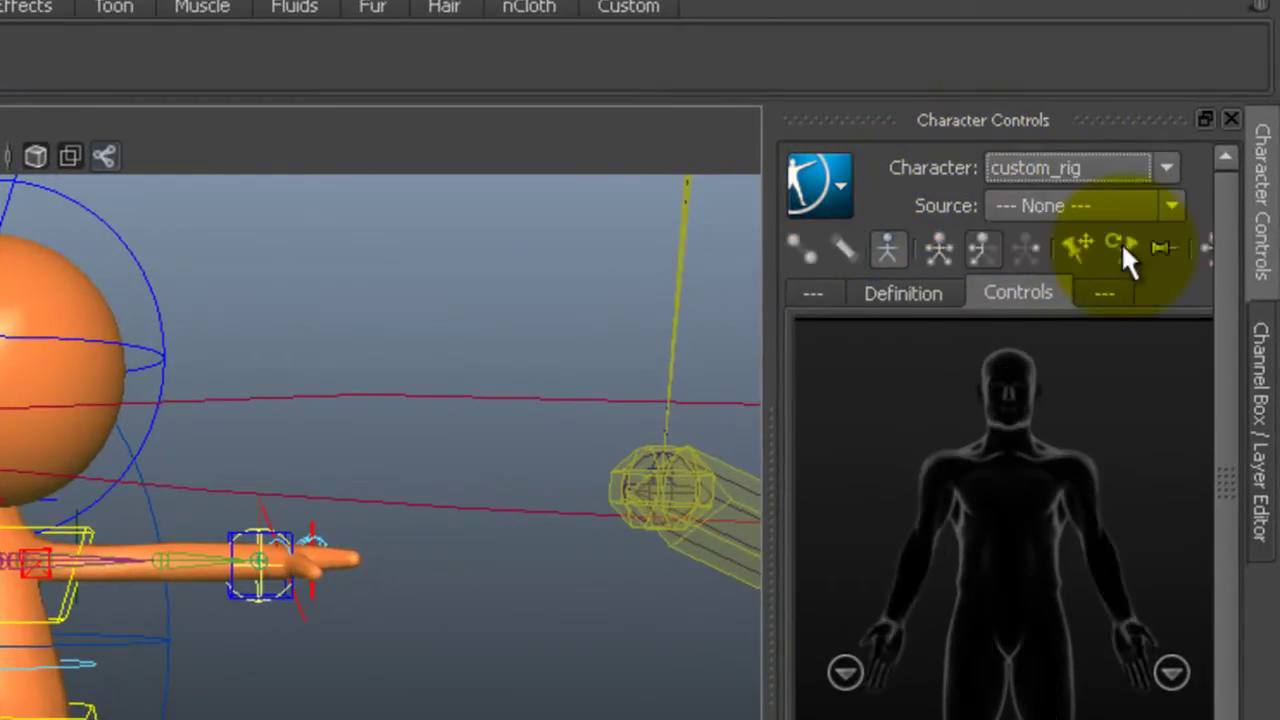
click(924, 285)
alt+drag(212, 345, 443, 309)
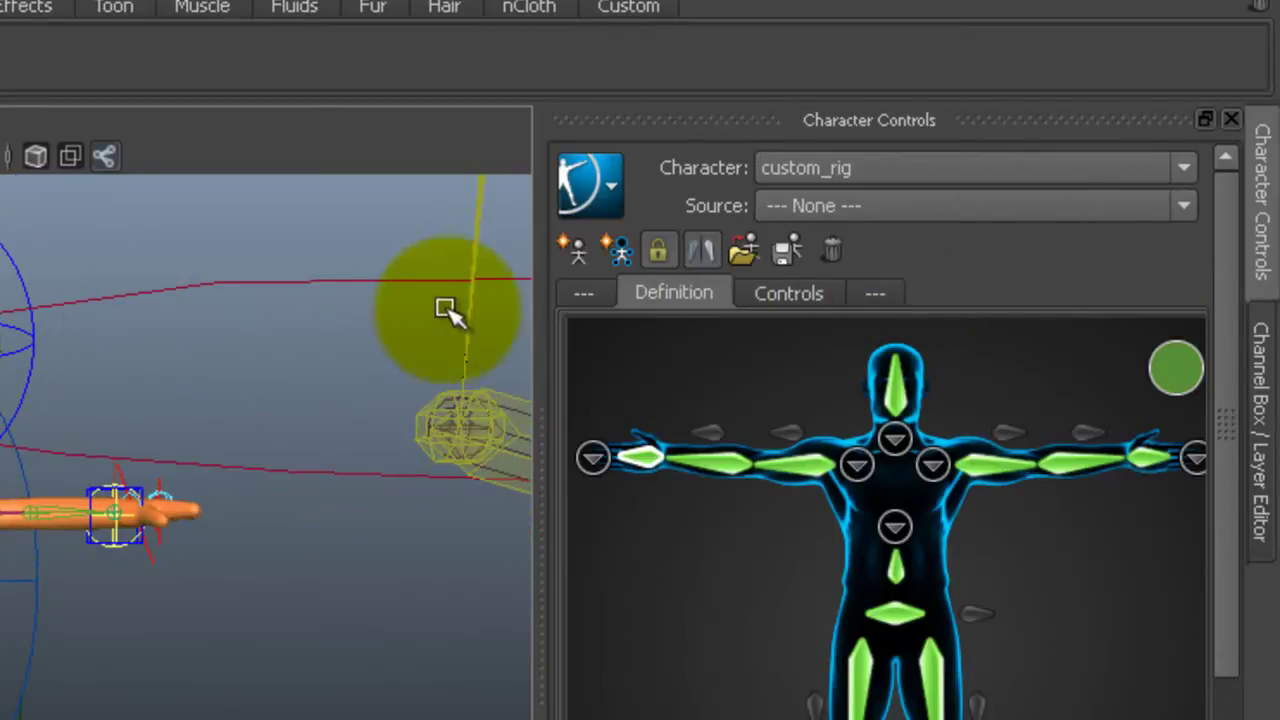
Step: Create a custom rig mapping for custom_rig and assign the head control to the head effector
click(617, 258)
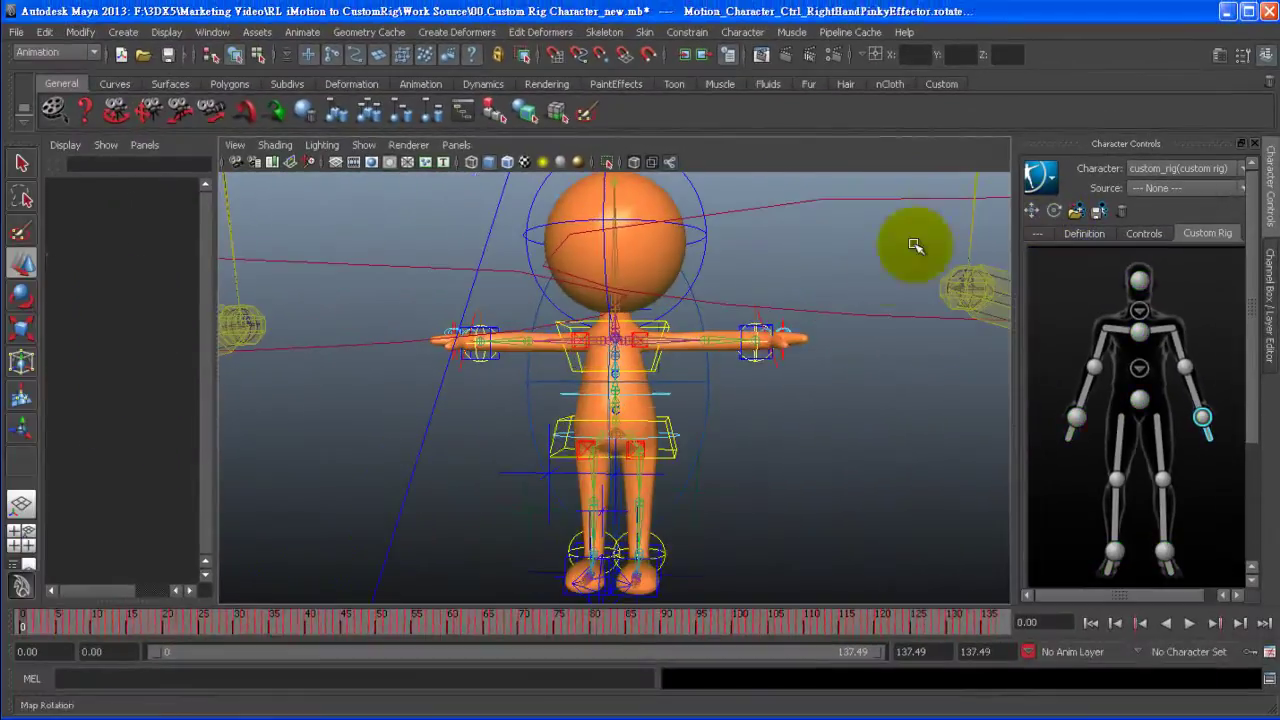
scroll(704, 400, up, 3)
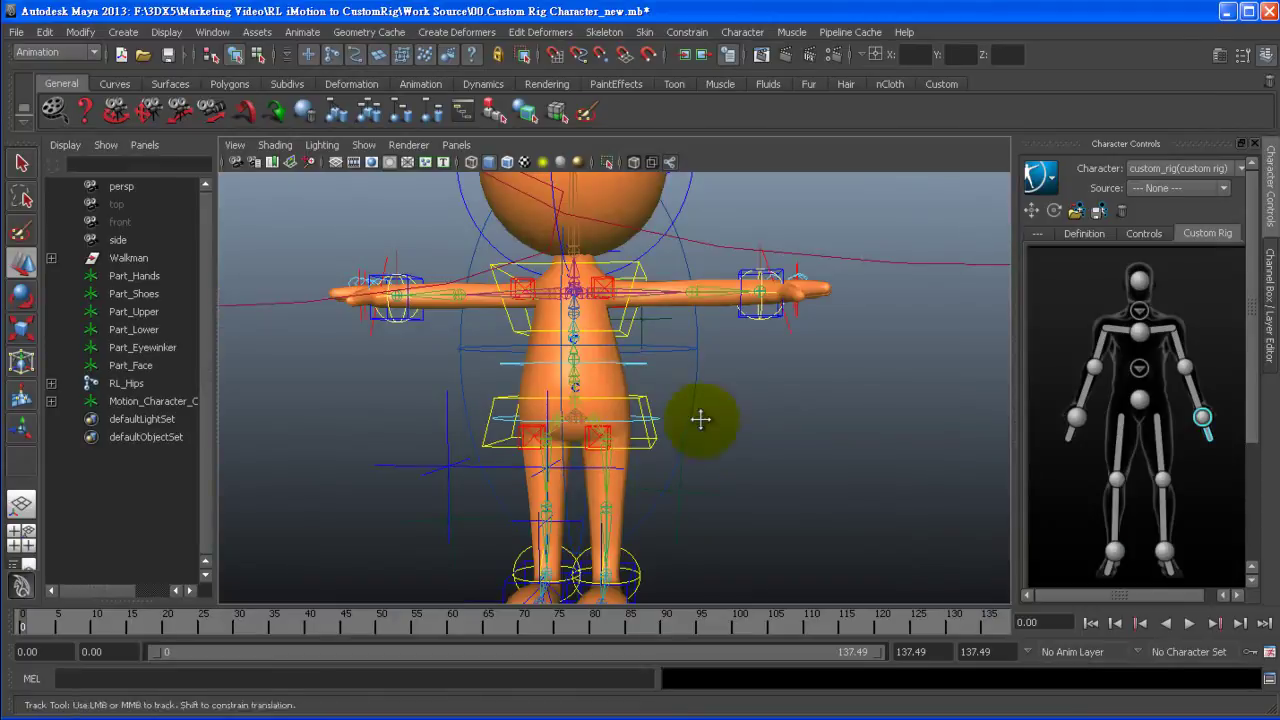
alt+middle_drag(702, 414, 700, 460)
alt+right_drag(535, 170, 514, 200)
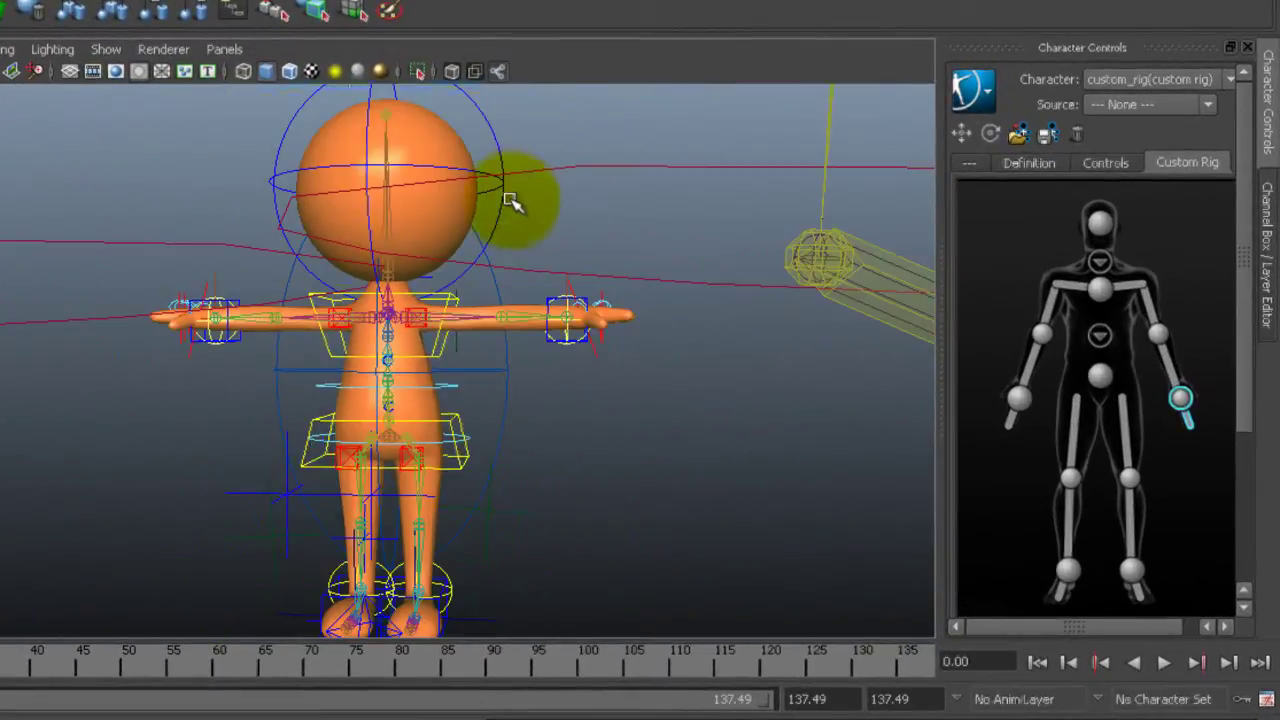
click(508, 137)
right_click(1108, 225)
click(1123, 232)
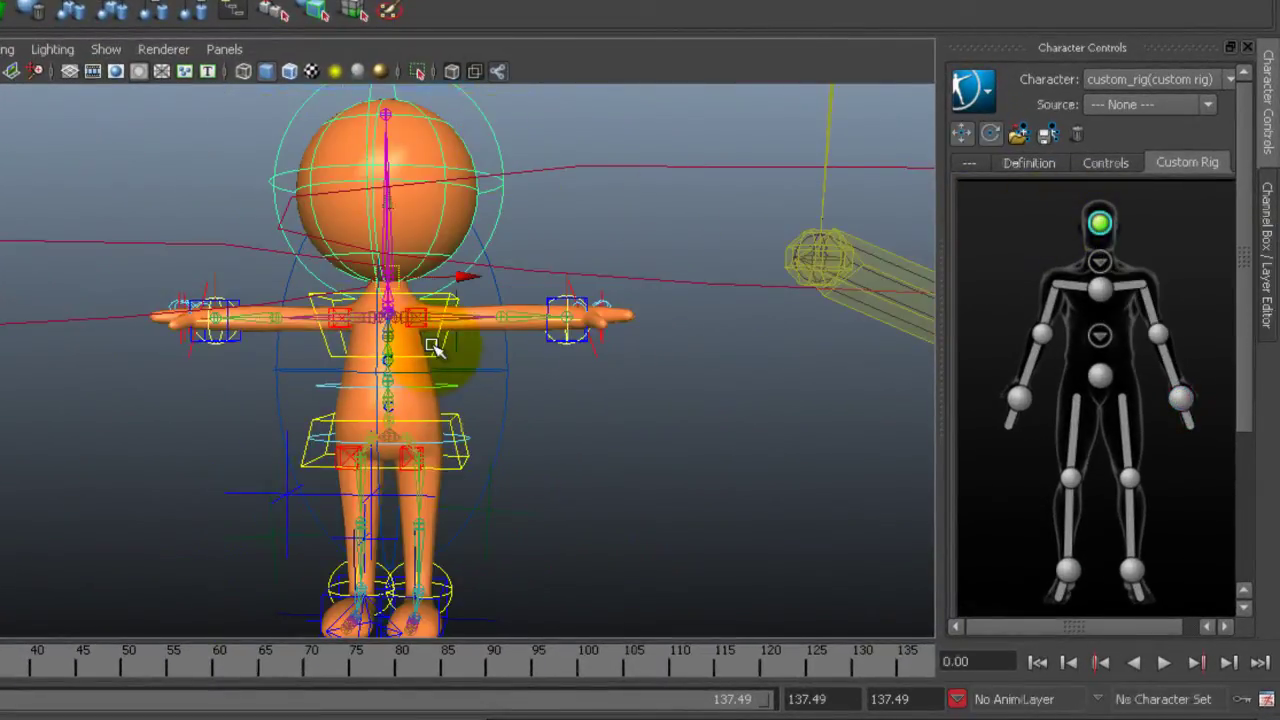
Step: Assign the character's left and right foot controls to the matching foot effectors of the custom rig mapping
right_click(1132, 572)
click(1150, 584)
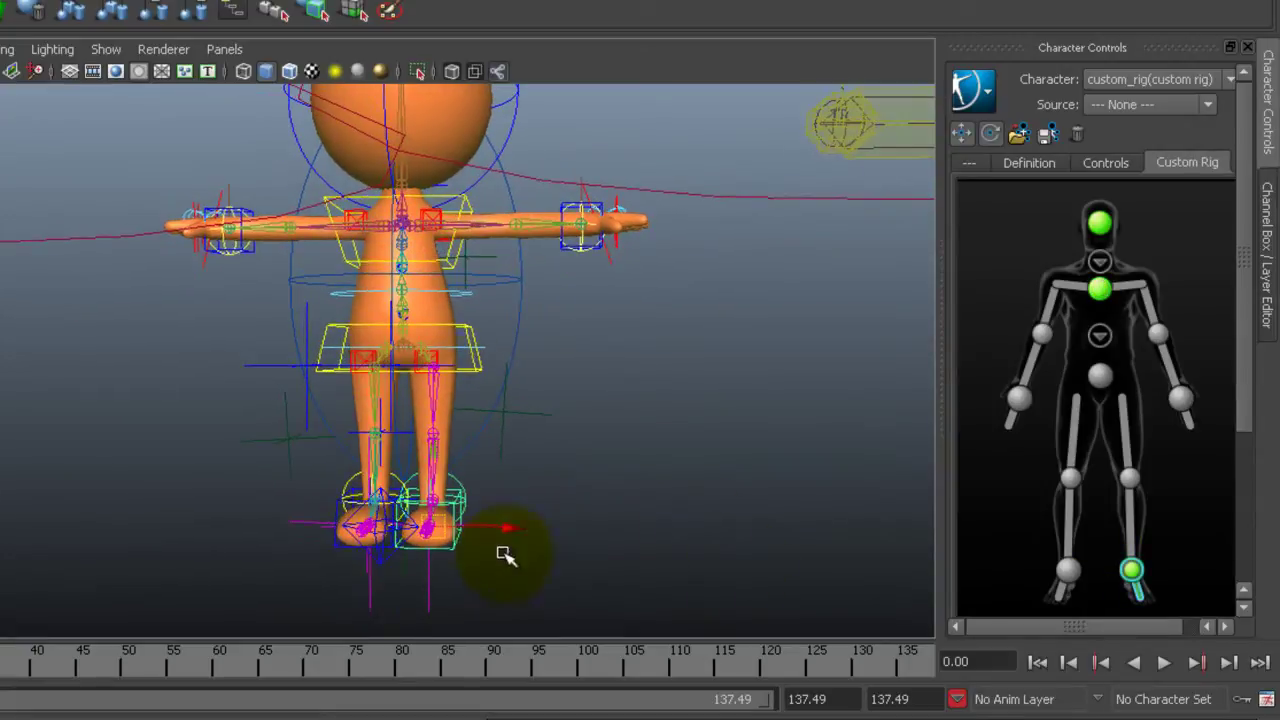
click(352, 547)
right_click(1067, 572)
click(1098, 583)
Step: Assign the character's left and right wrist controls to the matching hand effectors of the custom rig mapping
click(564, 284)
right_click(1181, 400)
click(1196, 412)
click(226, 286)
right_click(1022, 399)
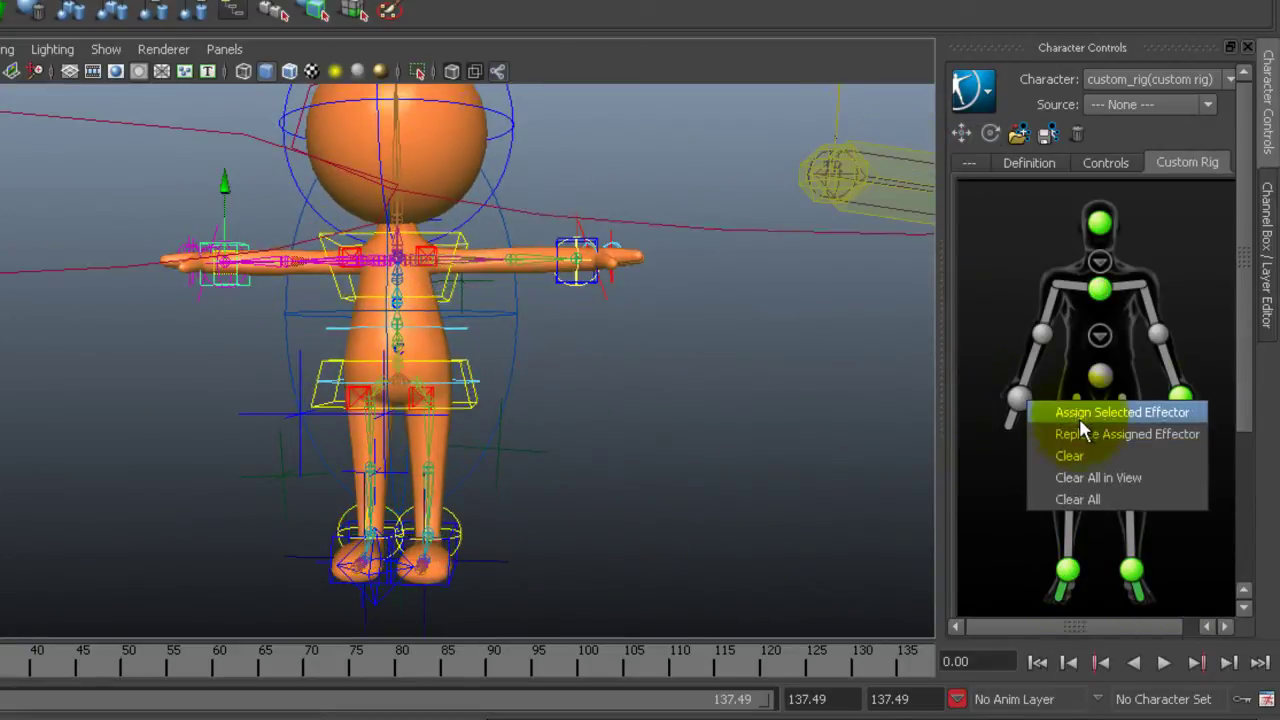
click(1080, 419)
Step: Assign the character's hip control to the hips effector of the custom rig mapping
alt+right_drag(520, 400, 579, 415)
click(503, 401)
right_click(1096, 379)
click(1118, 389)
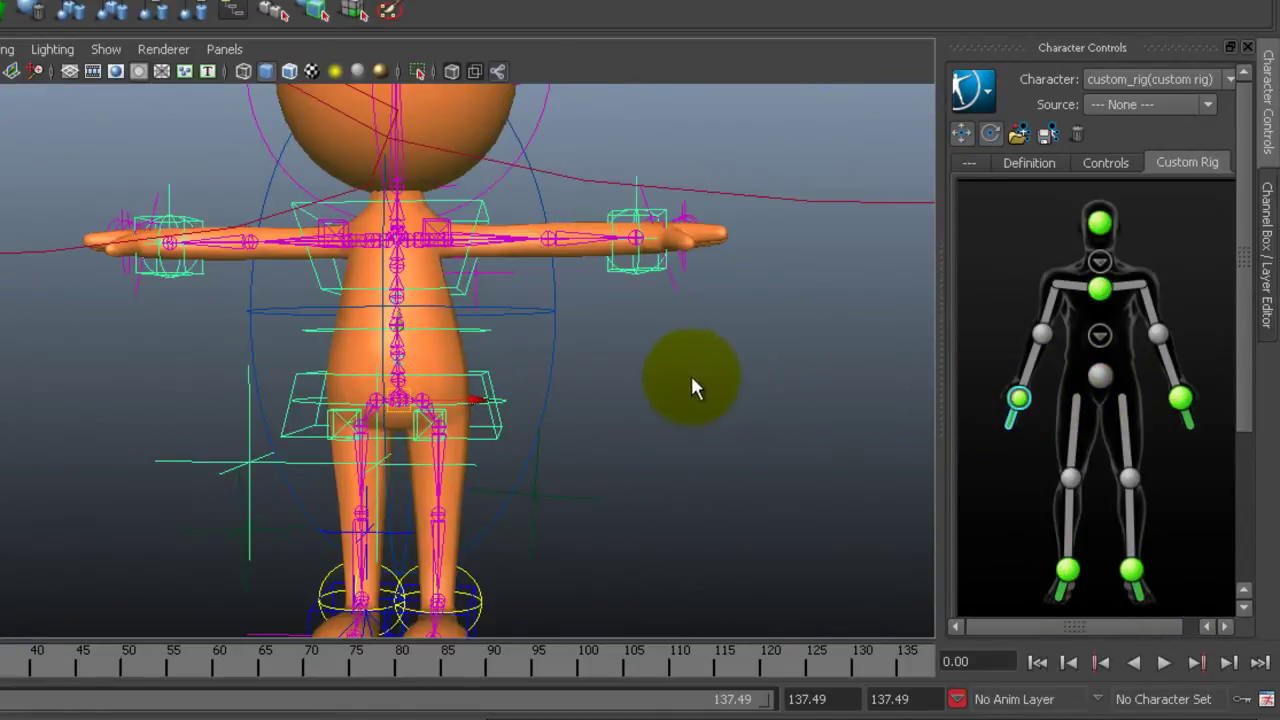
Step: Set Motion_Character as the motion source for custom_rig
alt+middle_drag(661, 379, 641, 400)
scroll(651, 359, down, 3)
alt+drag(643, 402, 657, 400)
click(1117, 106)
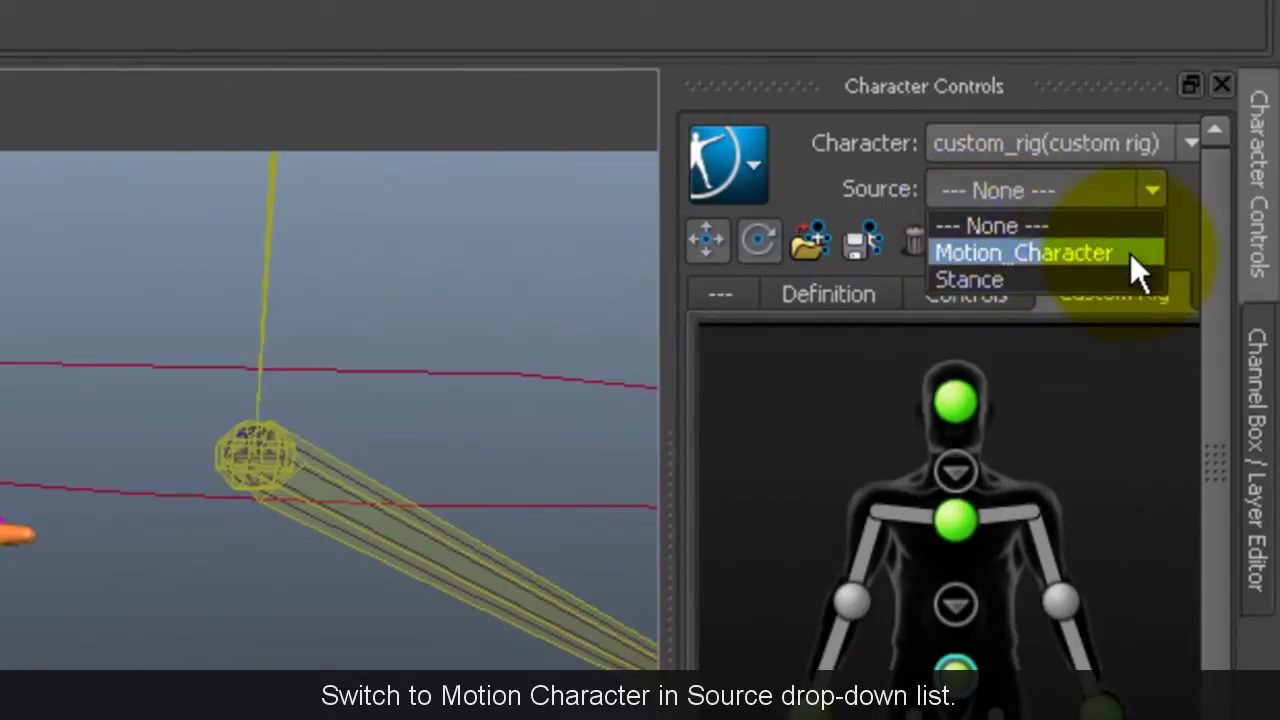
click(1130, 253)
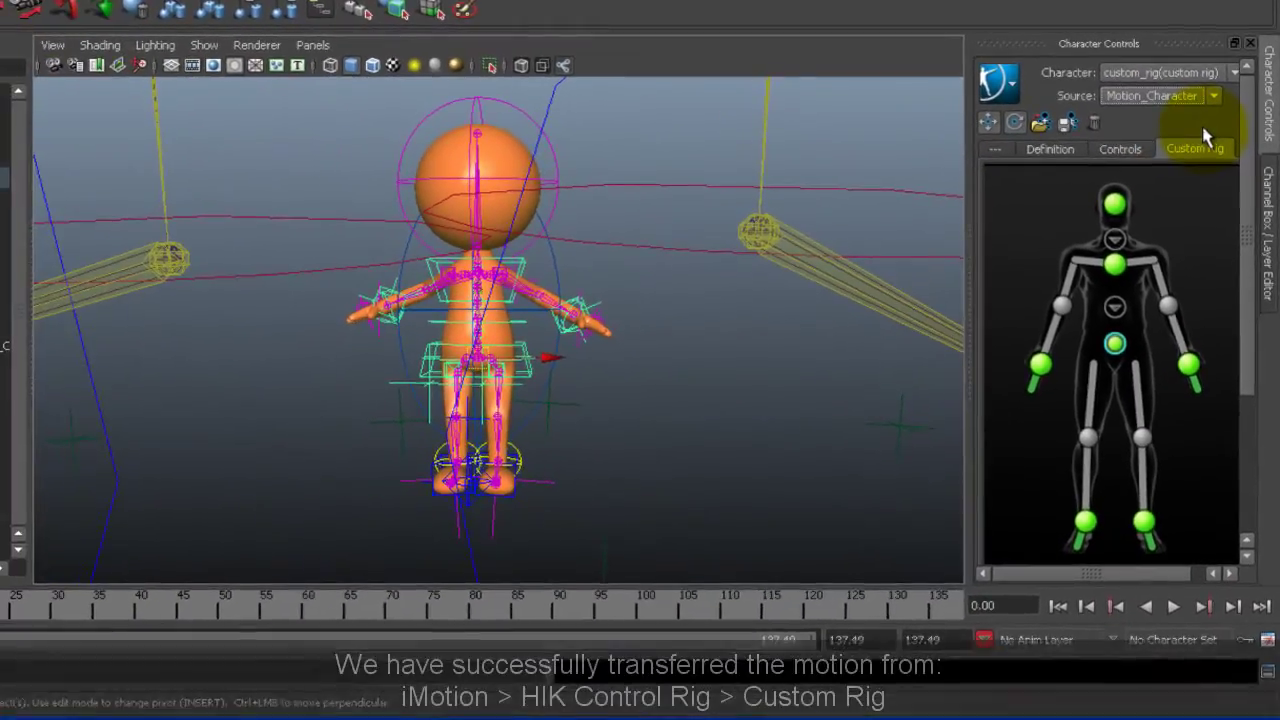
Step: Review the transferred dance on the custom rig along the timeline, return to frame 3 and clear the selection
drag(0, 608, 97, 608)
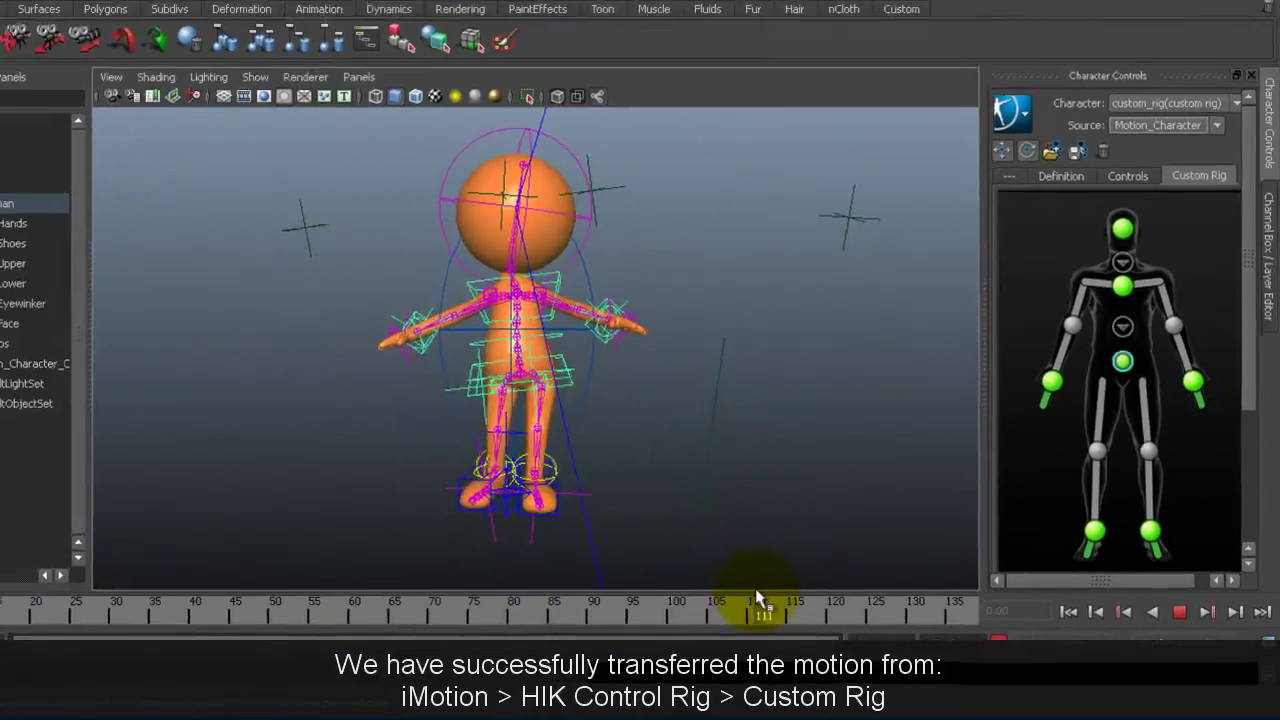
drag(757, 598, 0, 598)
click(640, 357)
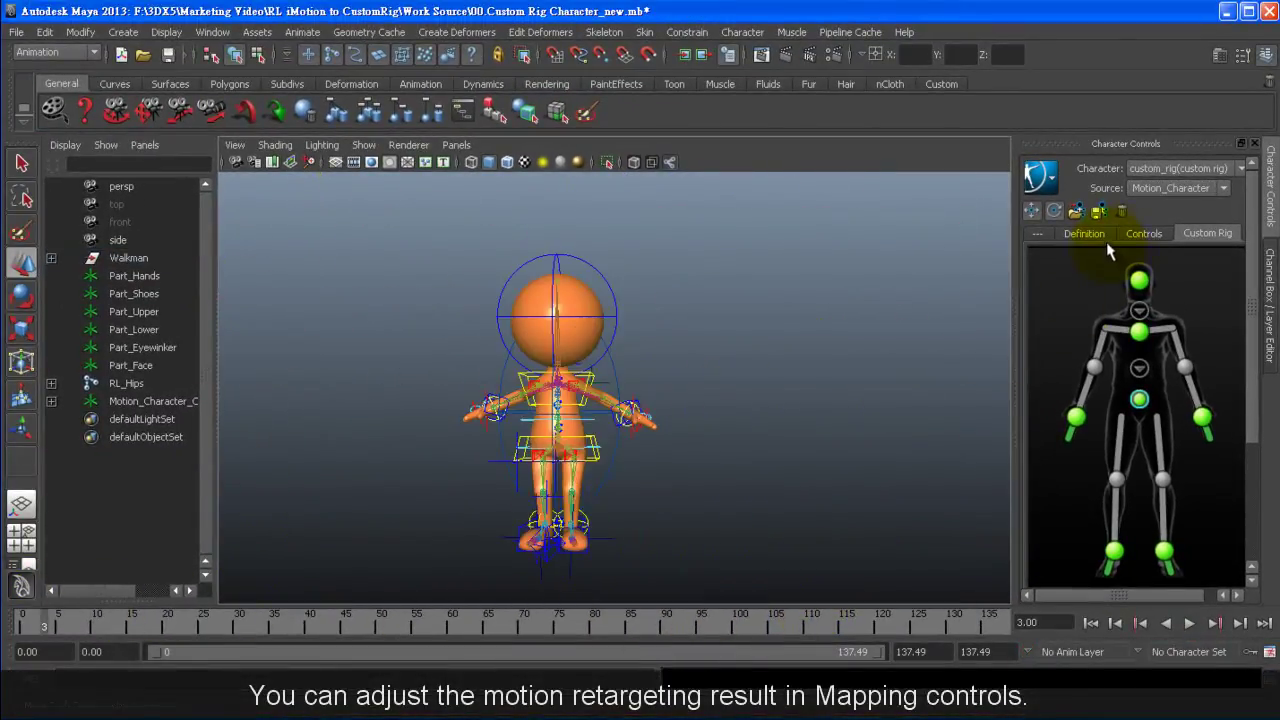
Step: Set the hips effector's Translation X Offset to about -0.29 in the mapping controls
drag(1253, 322, 1245, 452)
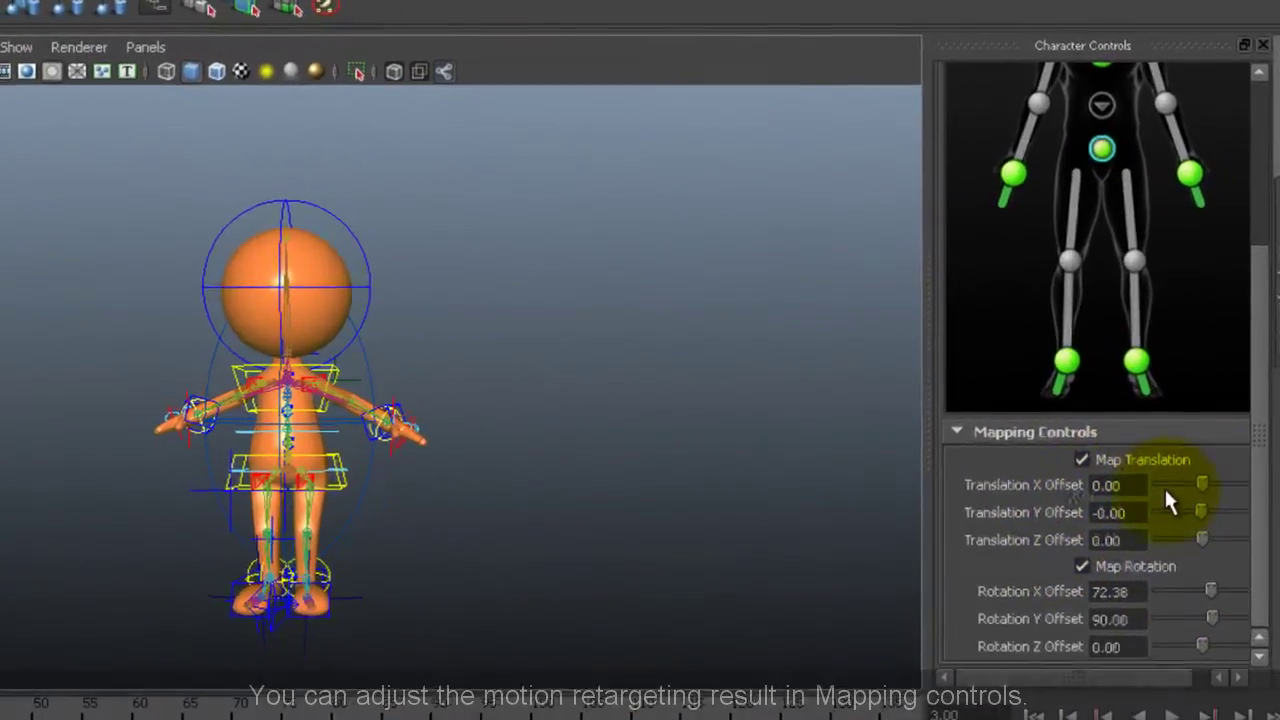
ctrl+drag(1150, 460, 1120, 466)
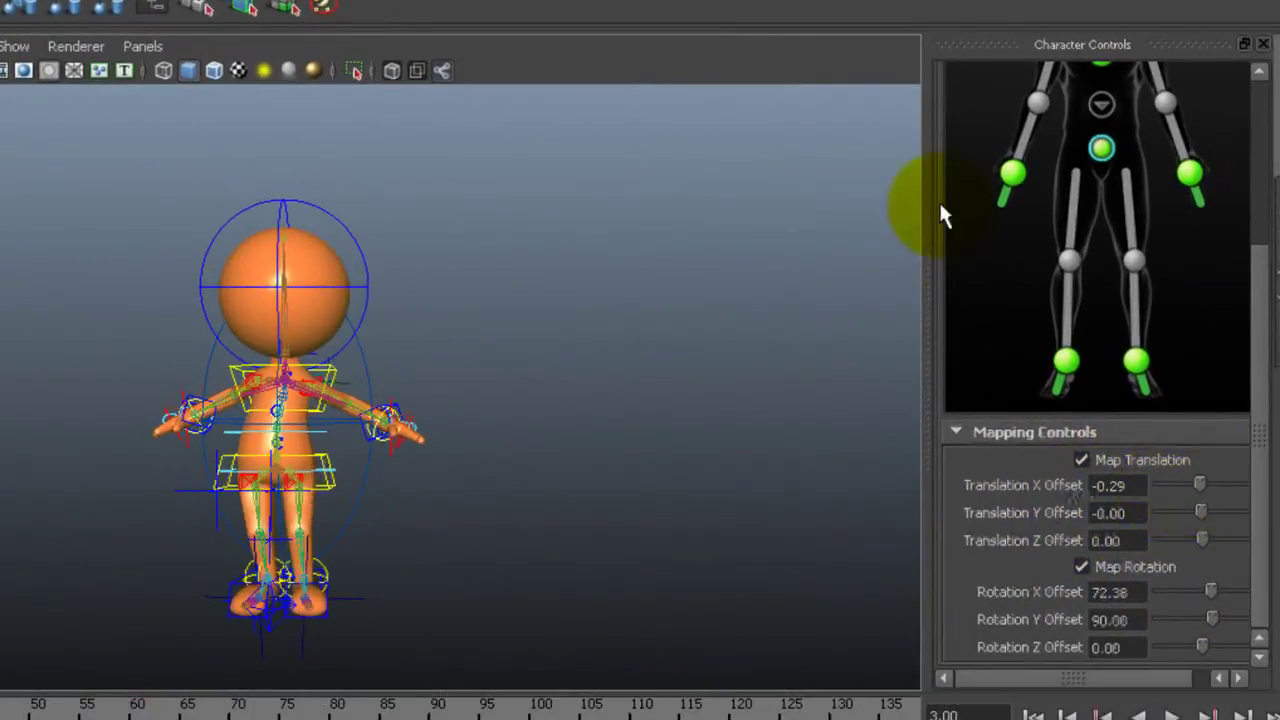
Step: Select the left hand effector and set its Translation X Offset to about -0.86
click(1188, 178)
alt+middle_drag(712, 406, 738, 376)
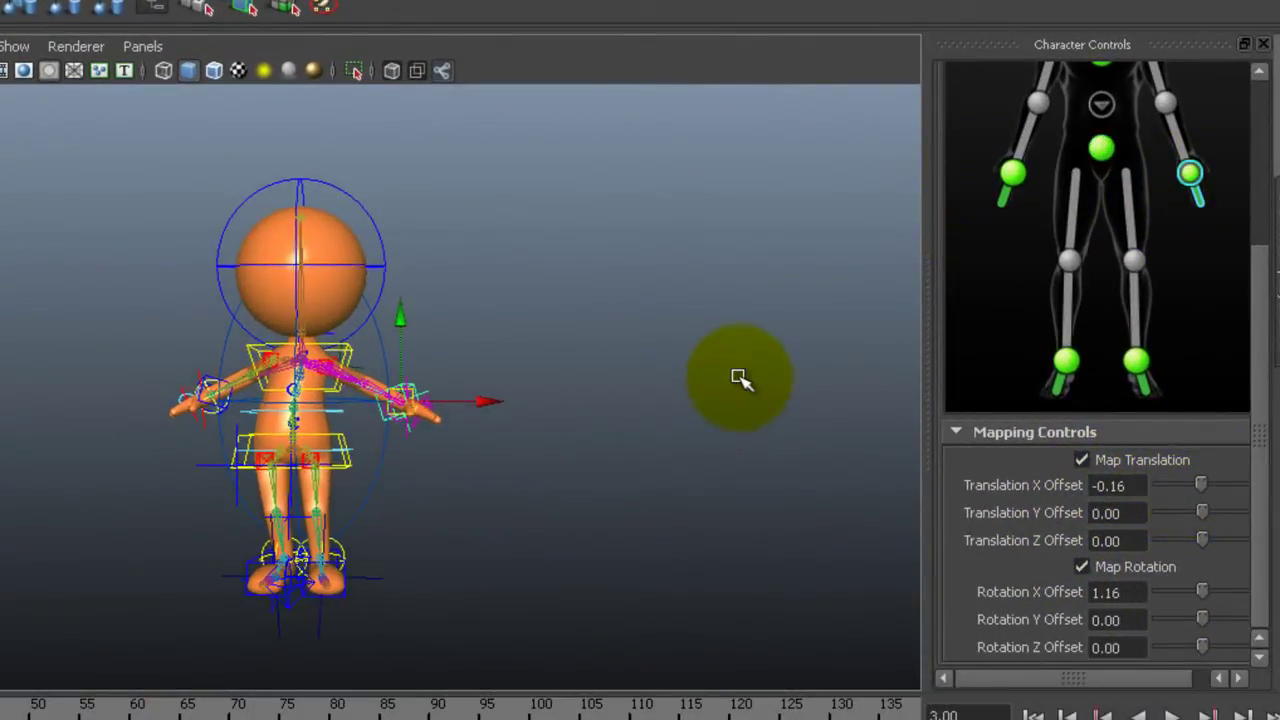
scroll(738, 376, up, 3)
alt+drag(720, 426, 693, 448)
scroll(693, 448, up, 2)
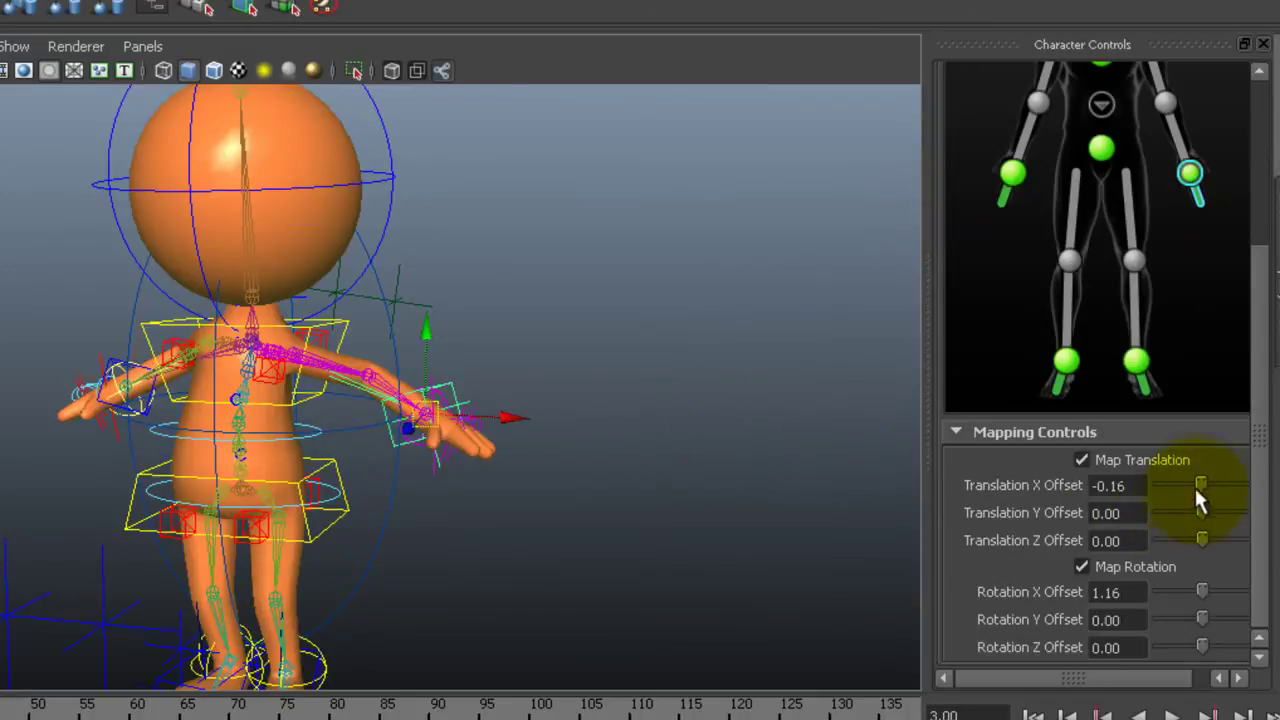
drag(1196, 484, 1200, 484)
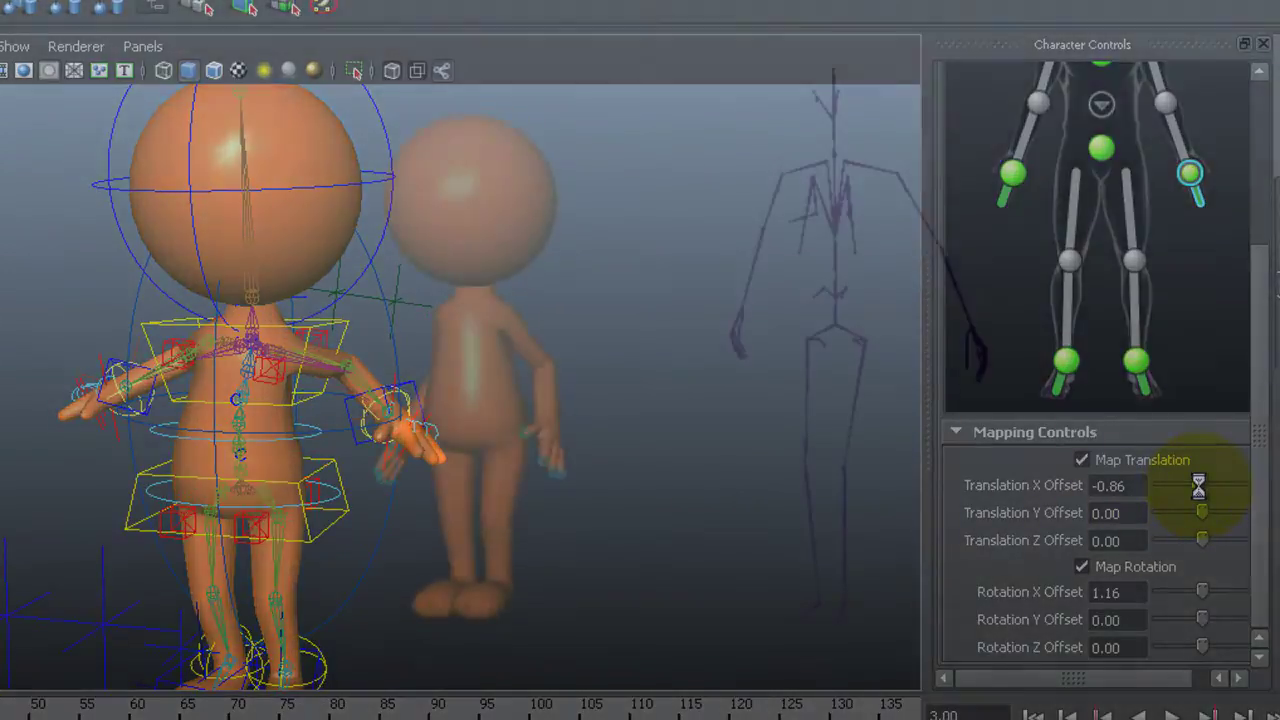